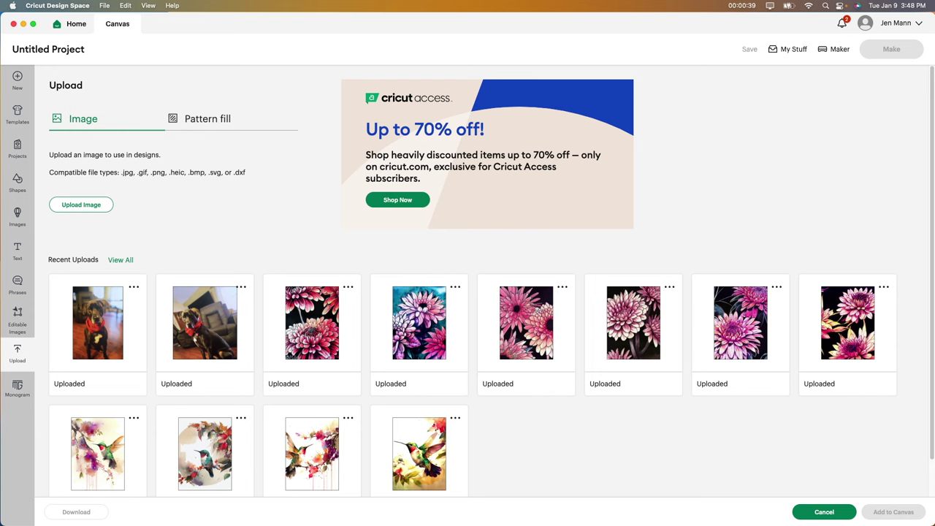
Switch to Firefox and download the ED-06-S13 Ink Splash - Freshener.zip file of the Alcohol Ink Air Freshener purchase on Design Bundles.
{"action": "key", "text": "super+Tab"}
{"action": "left_click_drag", "start_coordinate": [910, 7], "coordinate": [441, 7]}
{"action": "double_click", "coordinate": [441, 8]}
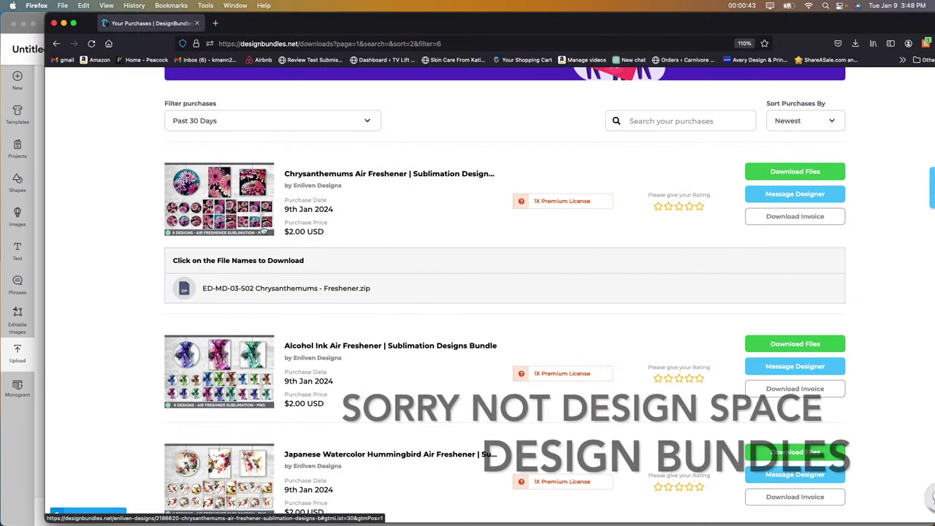
{"action": "scroll", "coordinate": [284, 322], "scroll_direction": "down", "scroll_amount": 3}
{"action": "scroll", "coordinate": [285, 307], "scroll_direction": "down", "scroll_amount": 1}
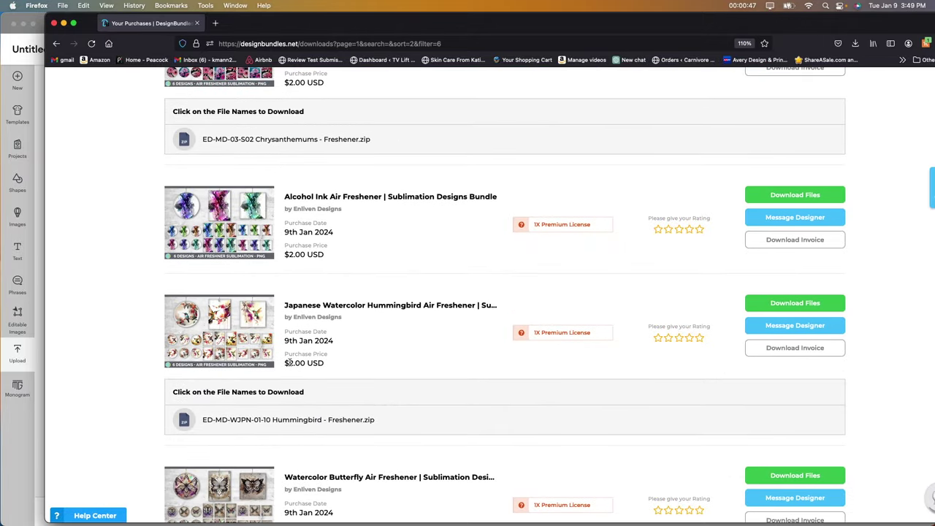
{"action": "scroll", "coordinate": [363, 335], "scroll_direction": "up", "scroll_amount": 1}
{"action": "scroll", "coordinate": [362, 335], "scroll_direction": "up", "scroll_amount": 1}
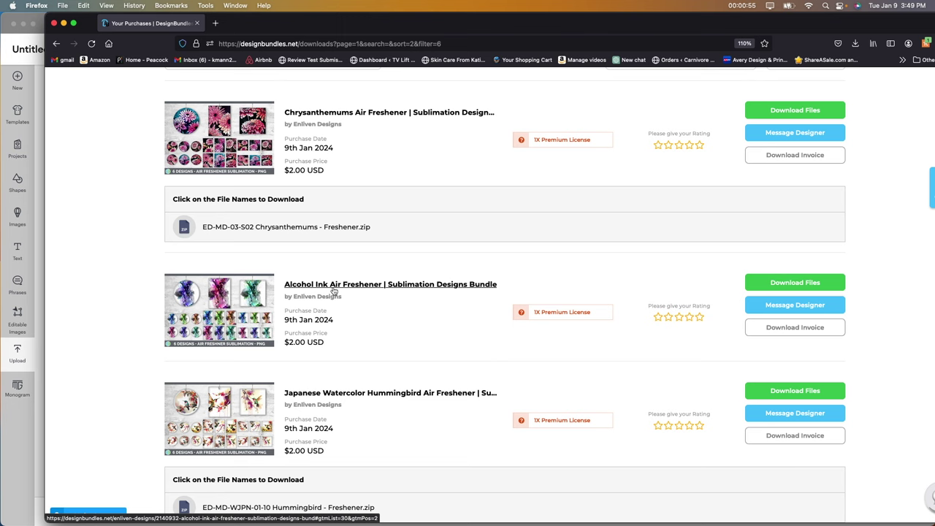
{"action": "left_click", "coordinate": [808, 286]}
{"action": "left_click", "coordinate": [308, 402]}
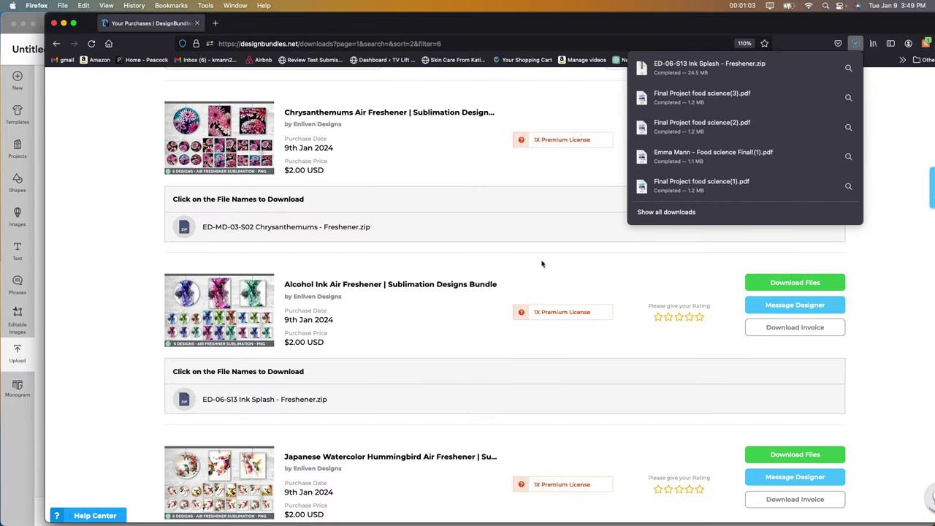
Unzip the downloaded Ink Splash archive, put the browser out of the way, and open the extracted ED-06-S13 Ink Splash - Freshener folder in Finder.
{"action": "left_click", "coordinate": [687, 72]}
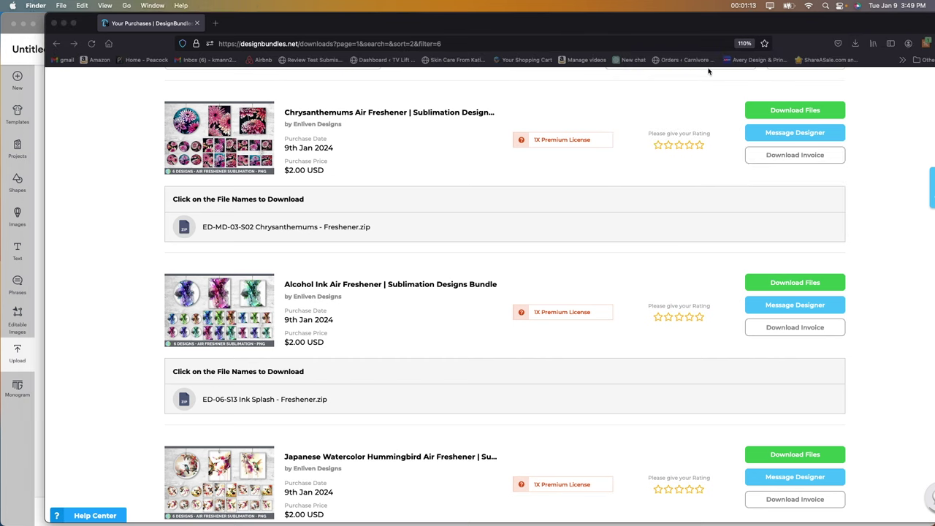
{"action": "left_click", "coordinate": [58, 24]}
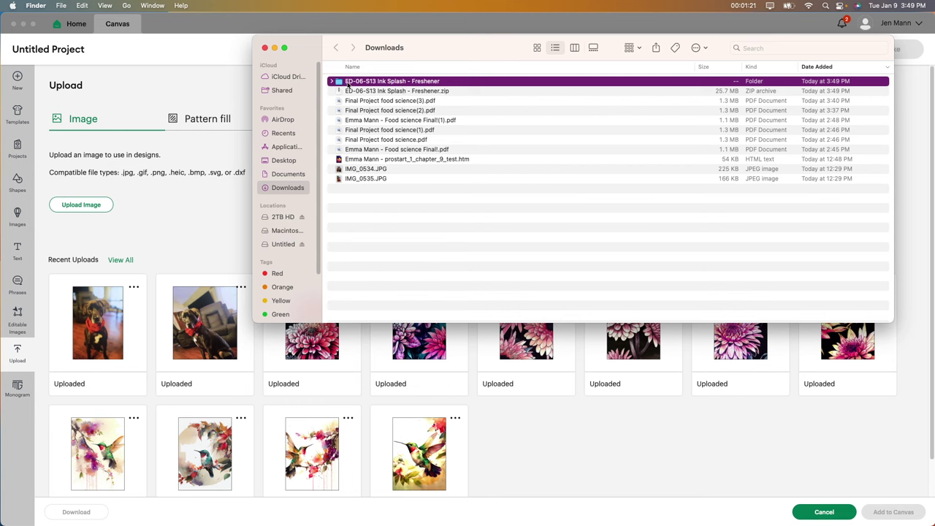
{"action": "double_click", "coordinate": [390, 82]}
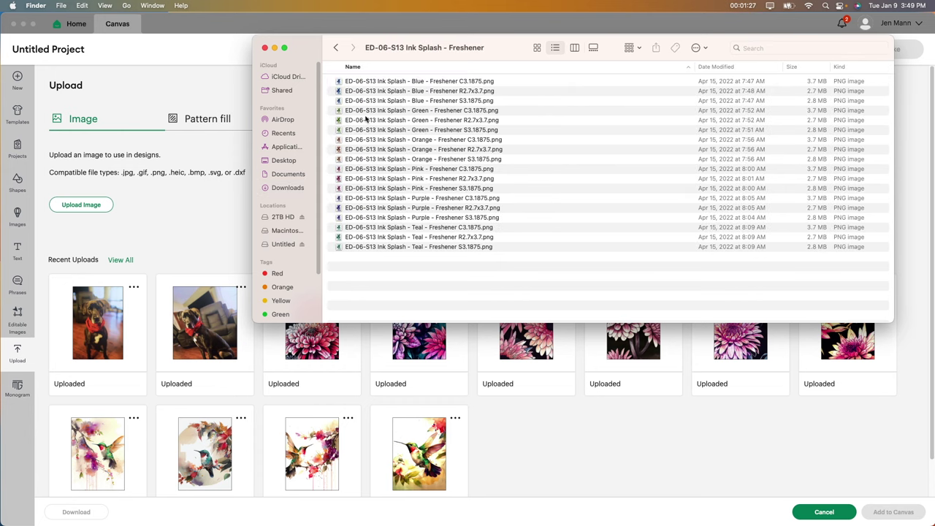
Shrink the Cricut Design Space window so it no longer fills the screen, and bring the Finder folder back in front.
{"action": "left_click", "coordinate": [198, 25]}
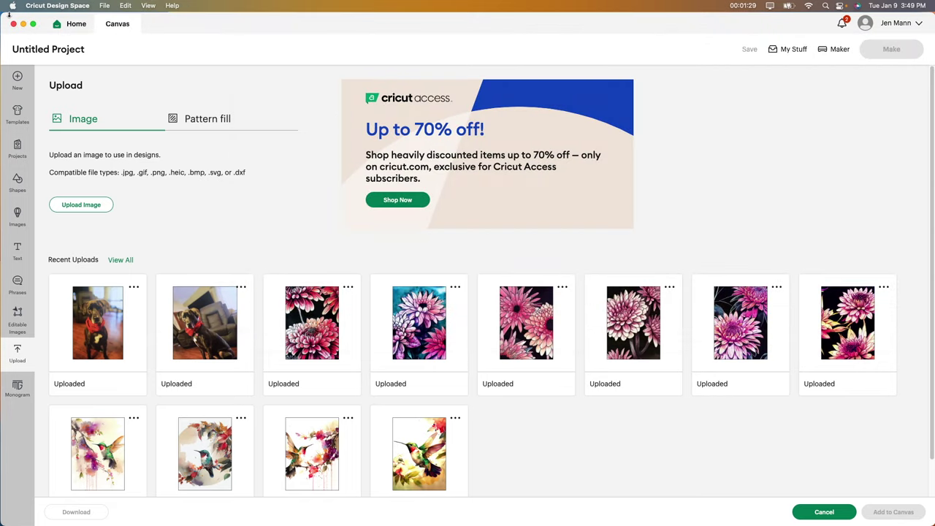
{"action": "left_click_drag", "start_coordinate": [3, 15], "coordinate": [272, 22]}
{"action": "left_click", "coordinate": [721, 38]}
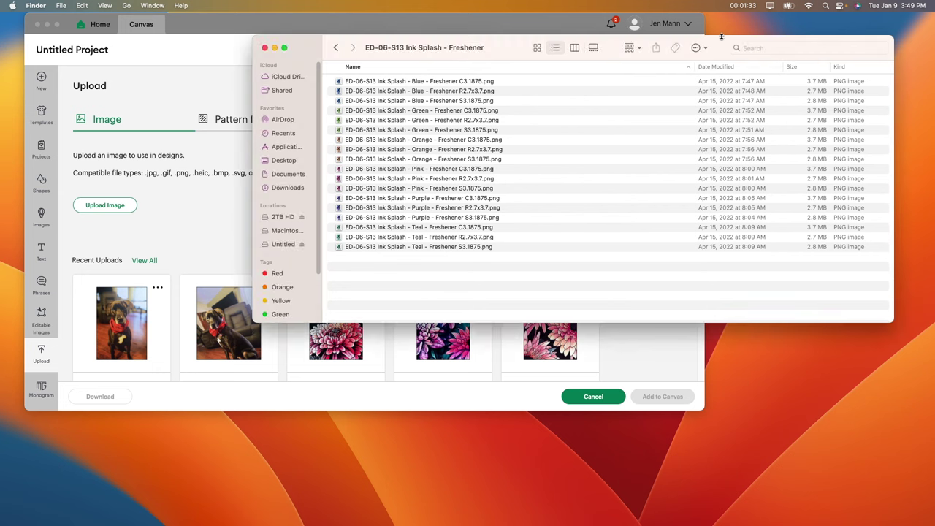
Preview the blue C3.1875 circle and blue R2.7x3.7 rectangle freshener images, closing each preview.
{"action": "double_click", "coordinate": [431, 84]}
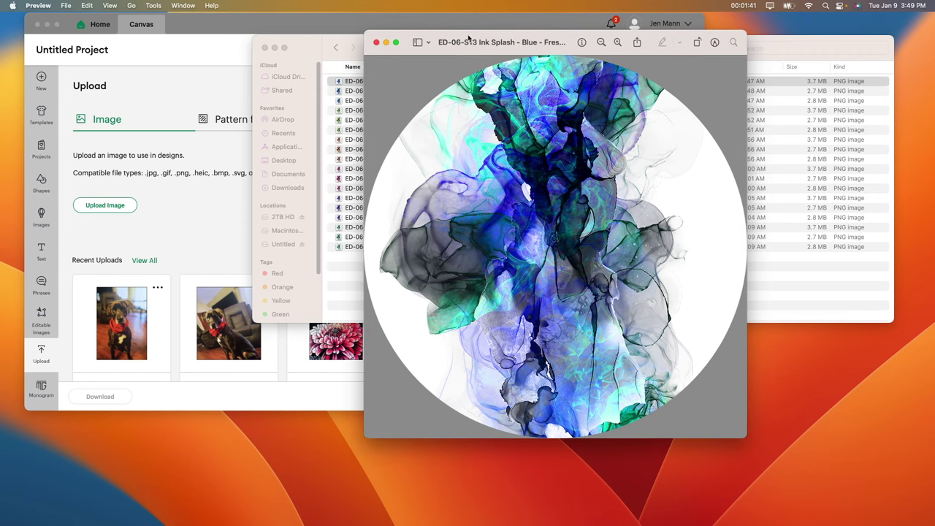
{"action": "left_click", "coordinate": [376, 43]}
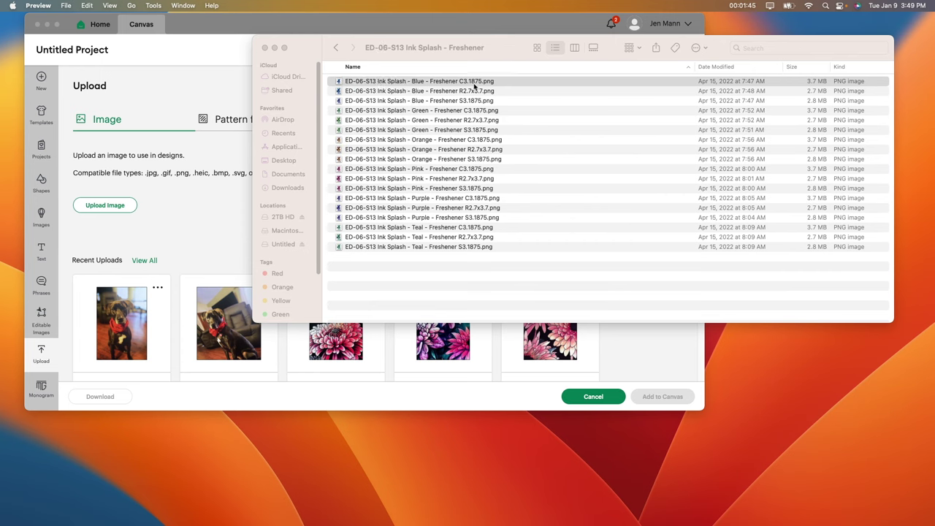
{"action": "double_click", "coordinate": [465, 92]}
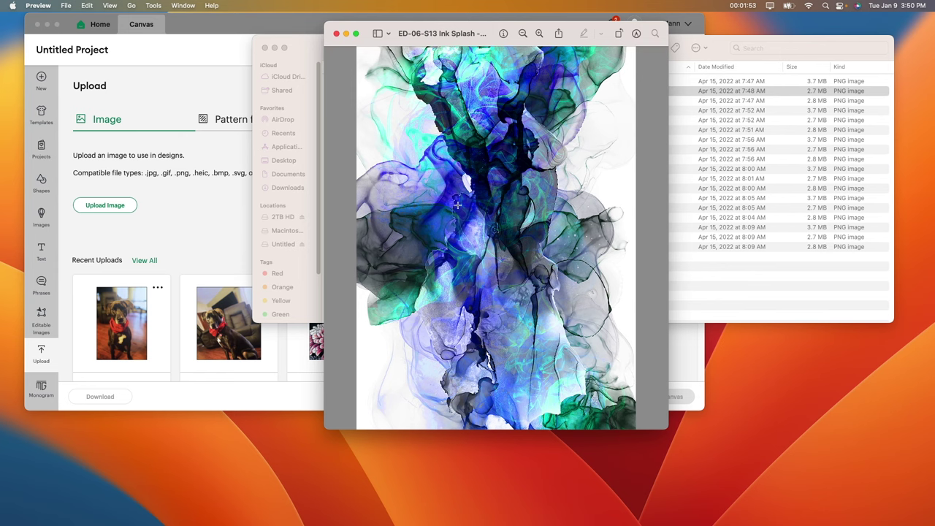
{"action": "left_click", "coordinate": [336, 34]}
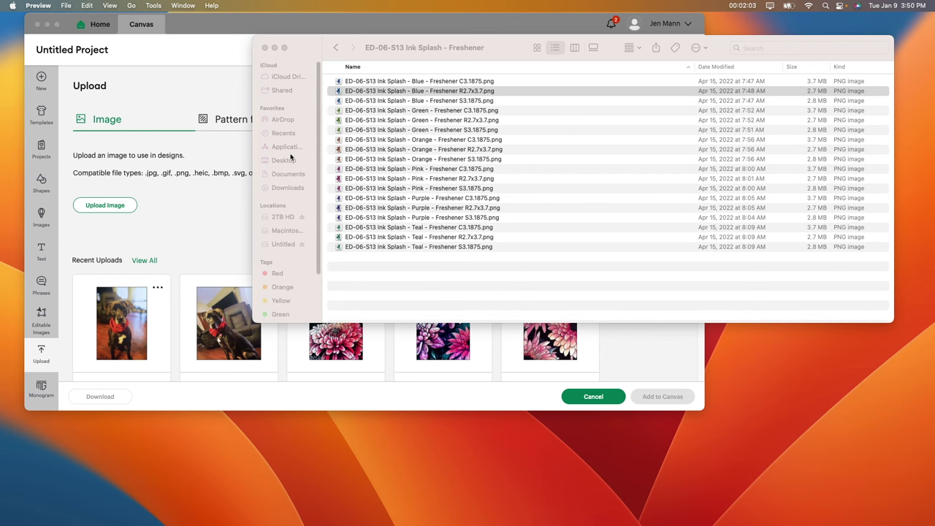
Start a new image upload in Cricut Design Space and shrink the Finder window to uncover the file drop area.
{"action": "left_click", "coordinate": [107, 205]}
{"action": "left_click", "coordinate": [108, 207]}
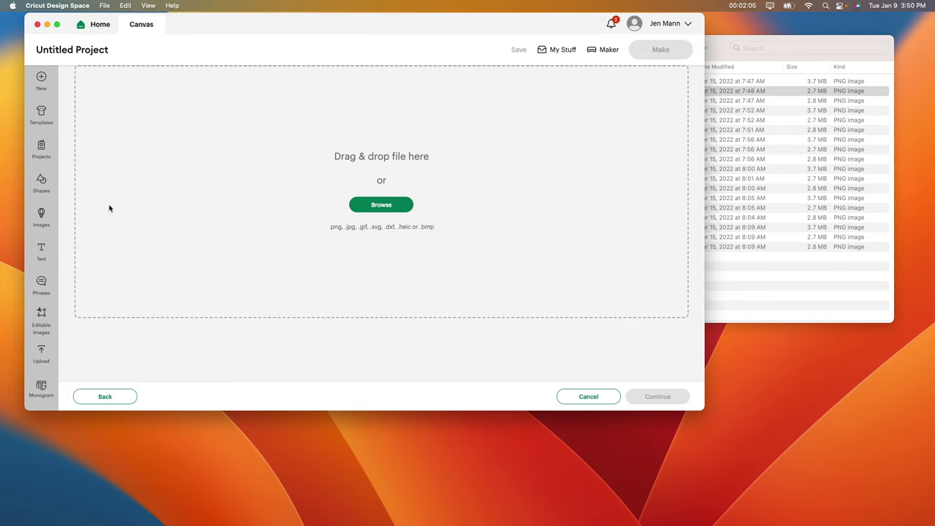
{"action": "left_click", "coordinate": [726, 52]}
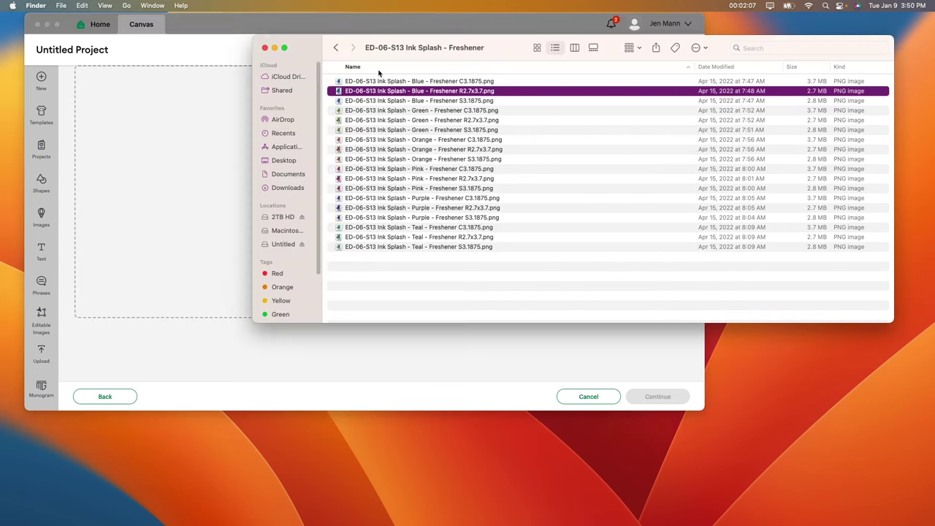
{"action": "left_click_drag", "start_coordinate": [255, 34], "coordinate": [501, 83]}
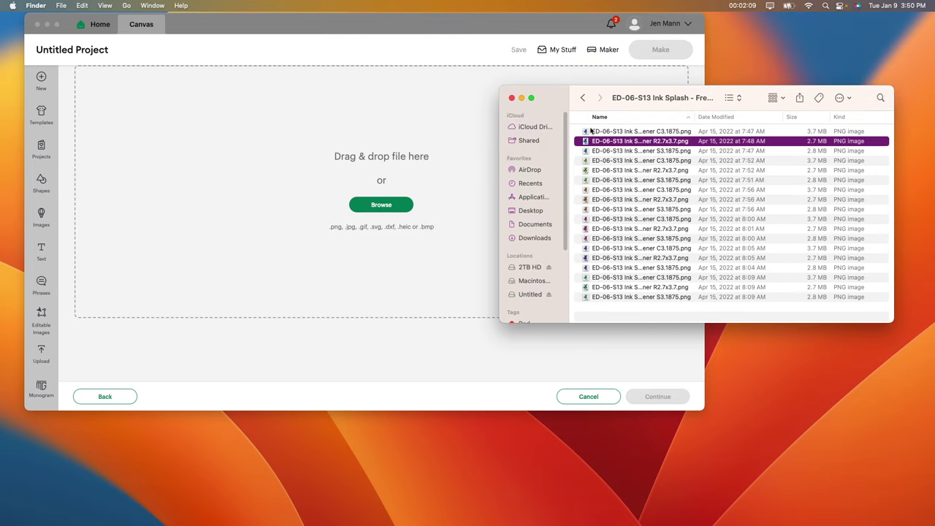
Load the blue Freshener R2.7x3.7 PNG as a Complex image, keep its background, and choose Print Then Cut Image as the upload type.
{"action": "left_click_drag", "start_coordinate": [592, 141], "coordinate": [365, 155]}
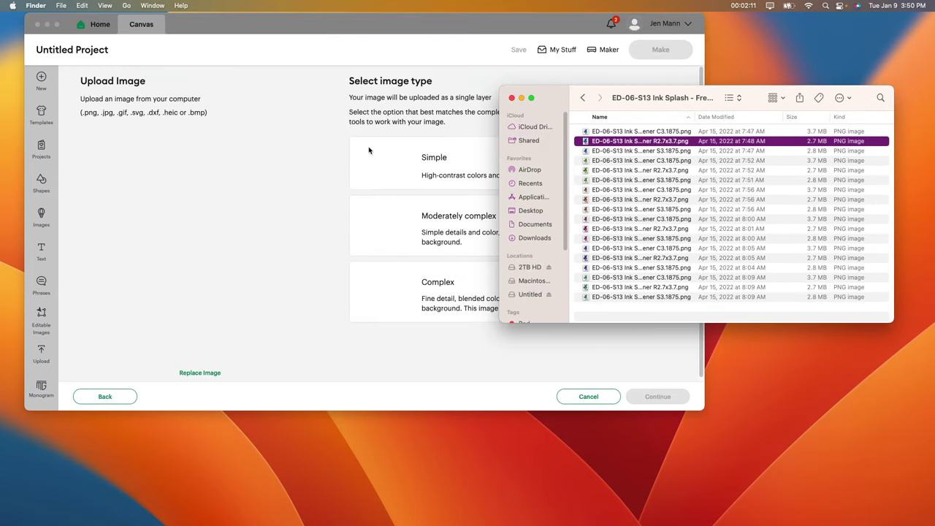
{"action": "left_click", "coordinate": [440, 296]}
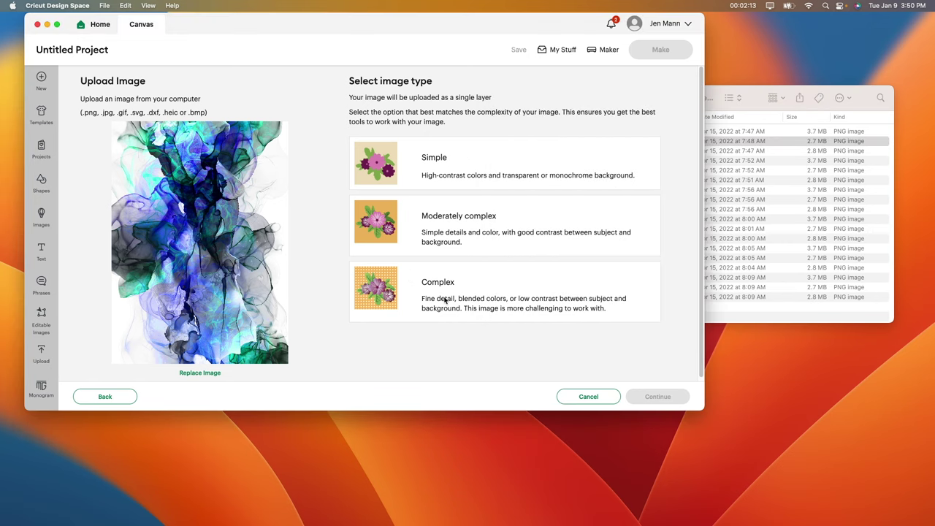
{"action": "left_click", "coordinate": [447, 295]}
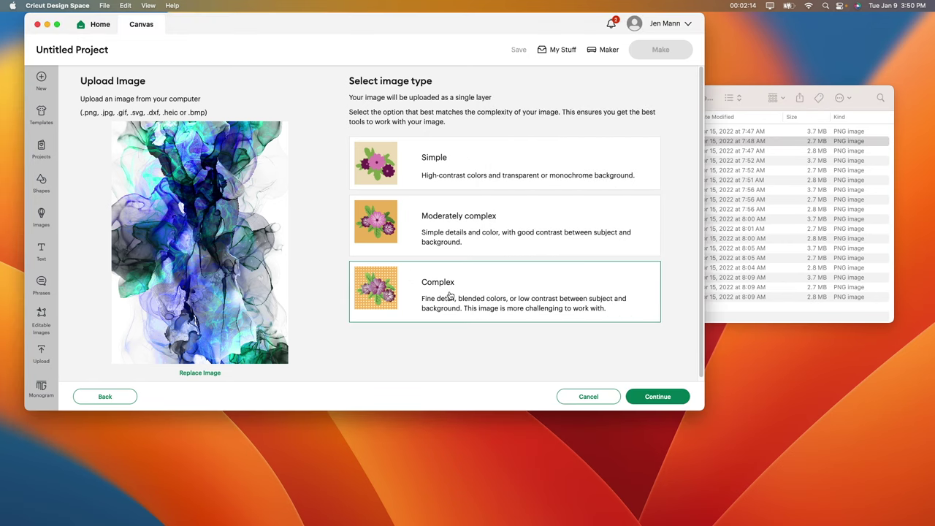
{"action": "left_click", "coordinate": [657, 396]}
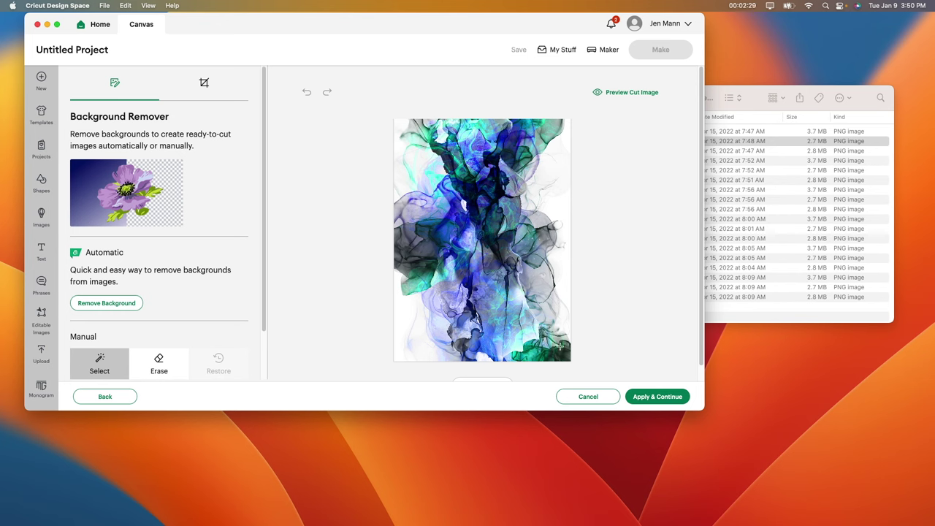
{"action": "left_click", "coordinate": [646, 398]}
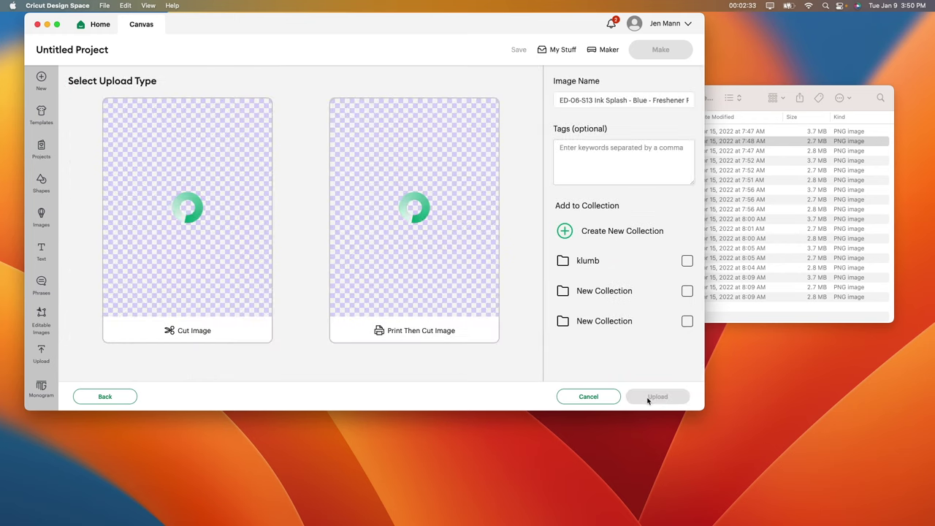
{"action": "left_click", "coordinate": [442, 243]}
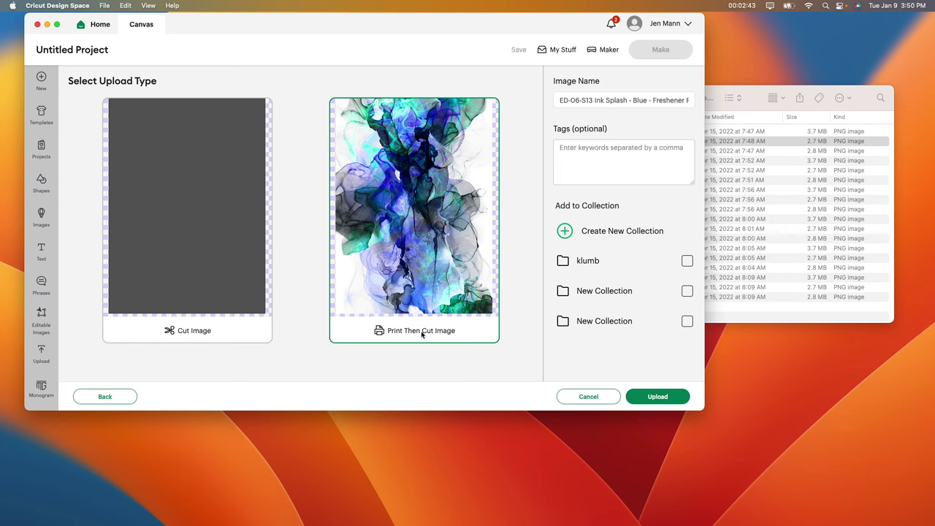
Shorten the blue design's image name to Freshener and upload it.
{"action": "left_click", "coordinate": [626, 100]}
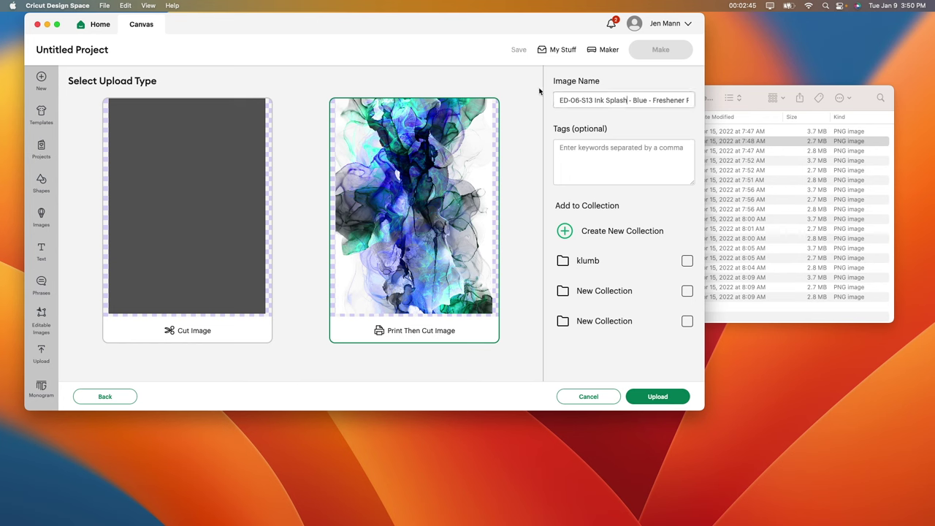
{"action": "left_click_drag", "start_coordinate": [586, 102], "coordinate": [691, 94]}
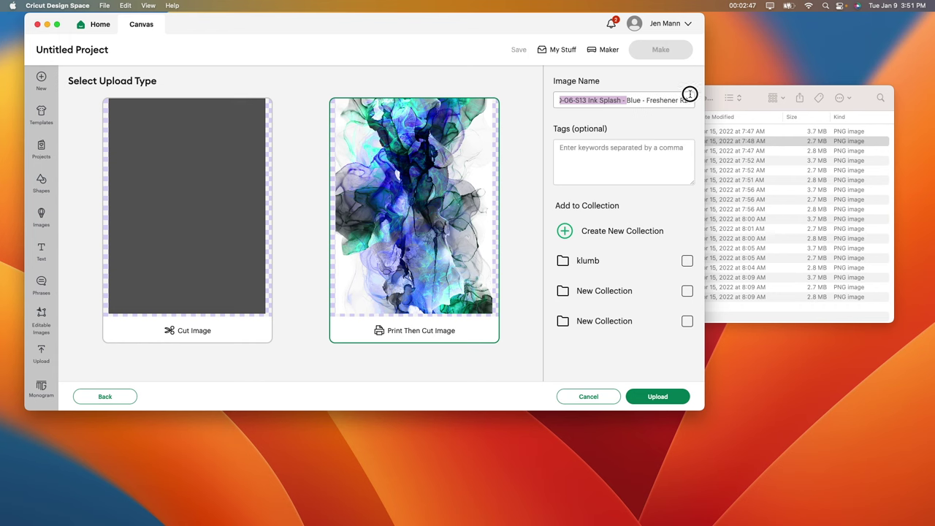
{"action": "left_click", "coordinate": [620, 100]}
{"action": "key", "text": "cmd+shift+Left"}
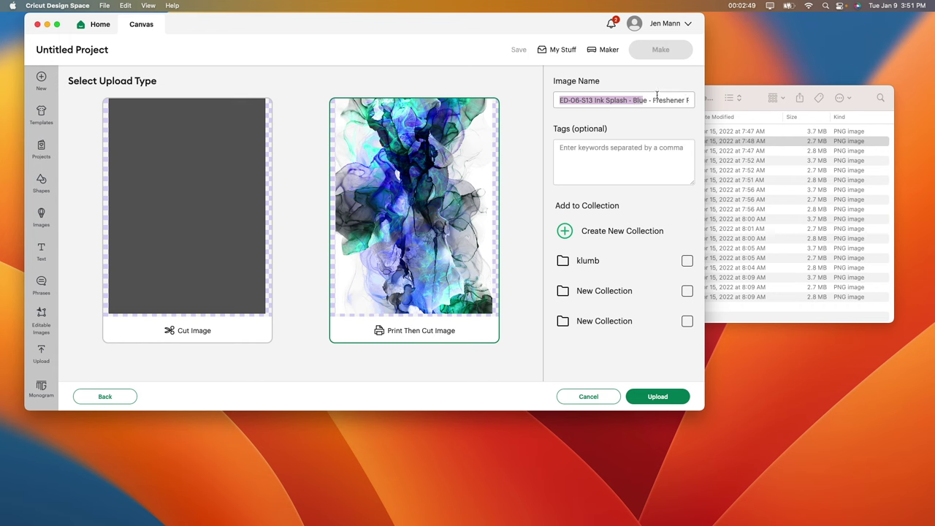
{"action": "left_click", "coordinate": [644, 100]}
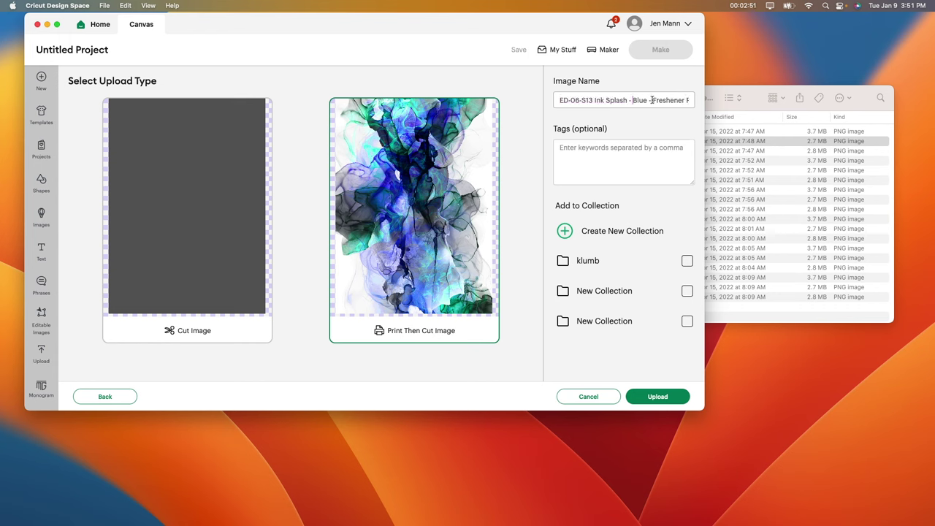
{"action": "left_click_drag", "start_coordinate": [651, 100], "coordinate": [539, 97]}
{"action": "key", "text": "BackSpace"}
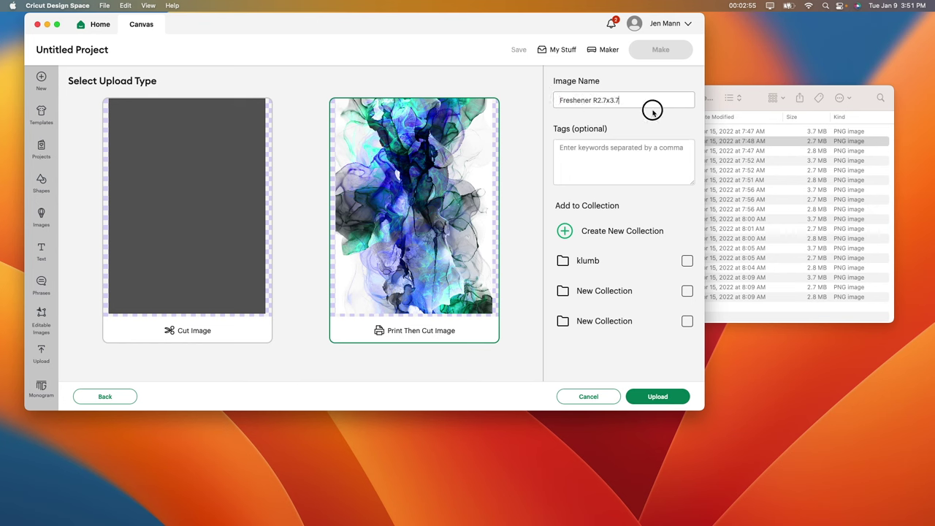
{"action": "key", "text": "BackSpace"}
{"action": "key", "text": "BackSpace"}
{"action": "key", "text": "BackSpace"}
{"action": "key", "text": "BackSpace"}
{"action": "key", "text": "BackSpace"}
{"action": "key", "text": "BackSpace"}
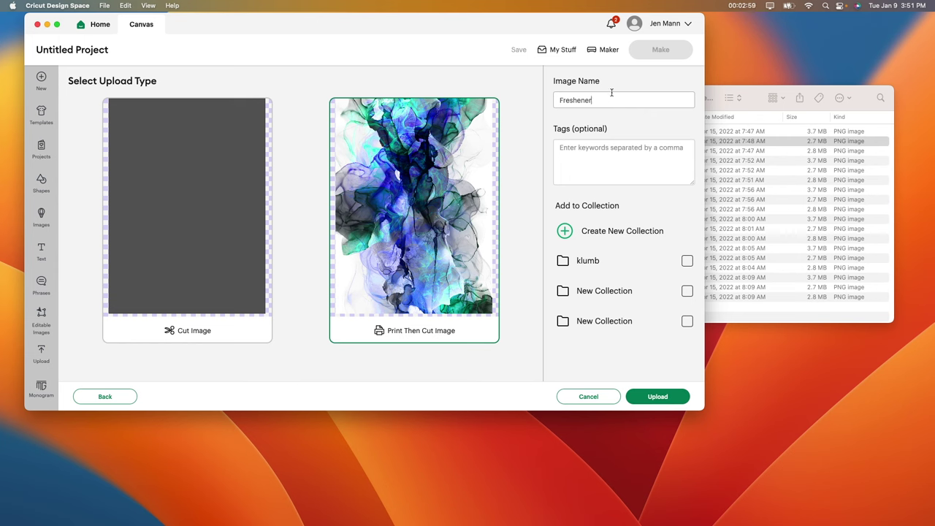
{"action": "double_click", "coordinate": [590, 100]}
{"action": "left_click", "coordinate": [672, 397]}
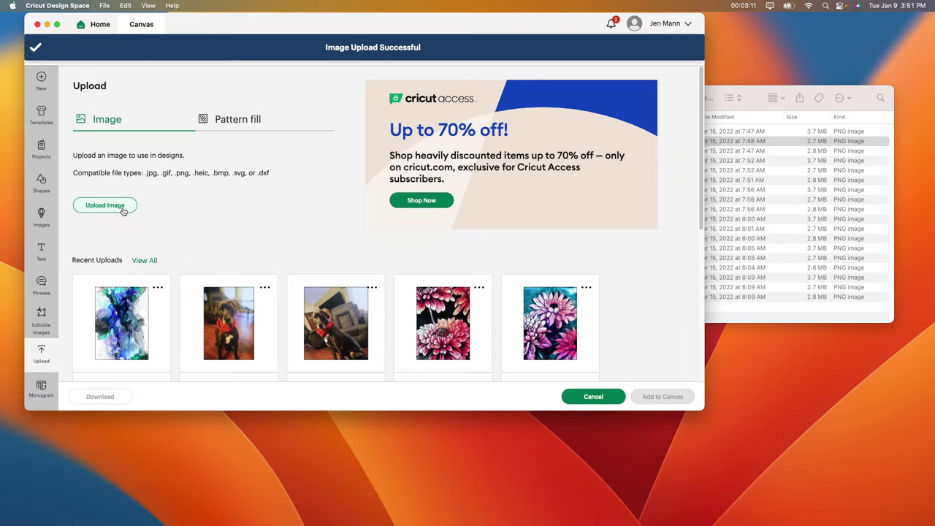
Load the green Freshener R2.7x3.7 PNG in a new upload as a Complex image, keep its background, and choose Print Then Cut Image.
{"action": "left_click", "coordinate": [122, 208]}
{"action": "left_click", "coordinate": [753, 92]}
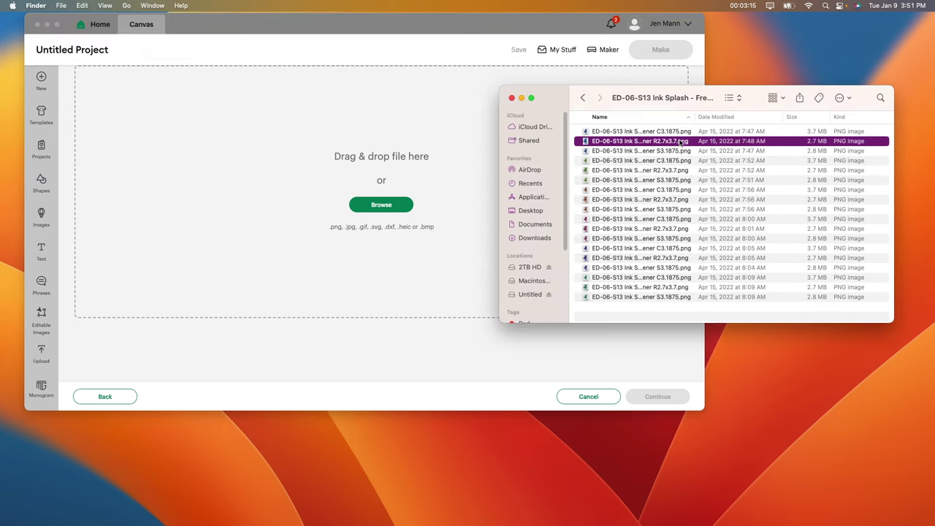
{"action": "left_click_drag", "start_coordinate": [655, 169], "coordinate": [369, 179]}
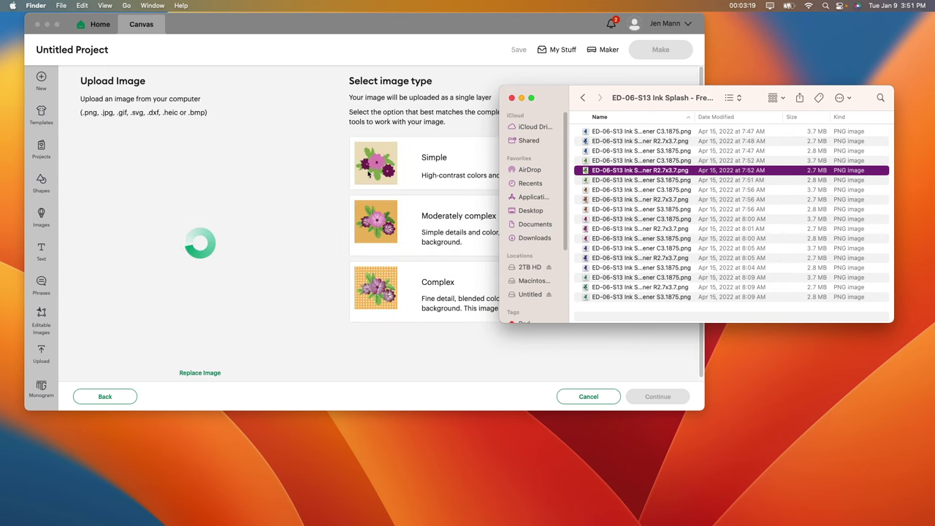
{"action": "left_click", "coordinate": [427, 292]}
{"action": "left_click", "coordinate": [438, 288]}
{"action": "left_click", "coordinate": [657, 397]}
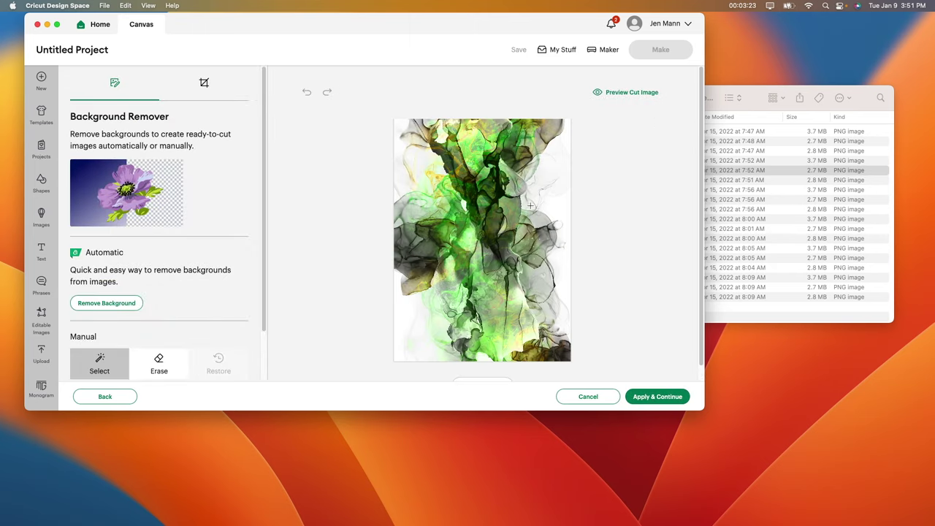
{"action": "left_click", "coordinate": [647, 402]}
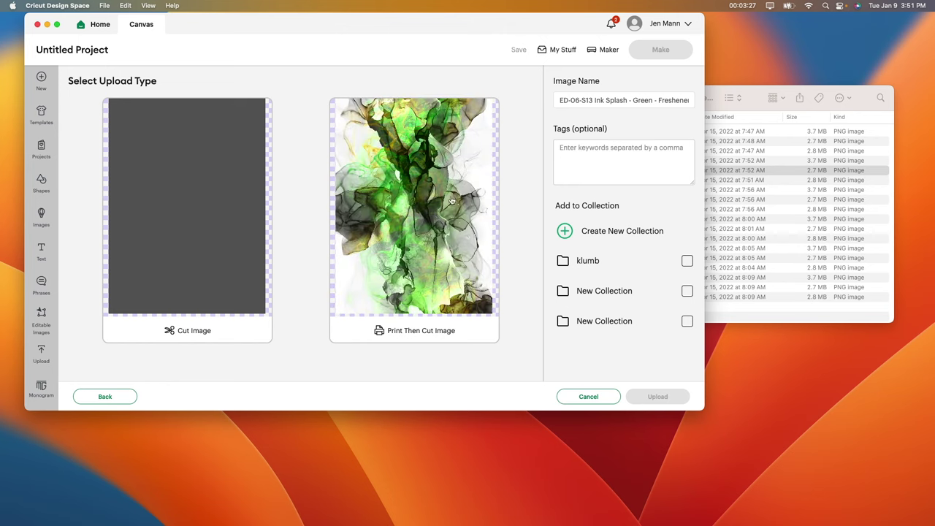
{"action": "left_click", "coordinate": [425, 206]}
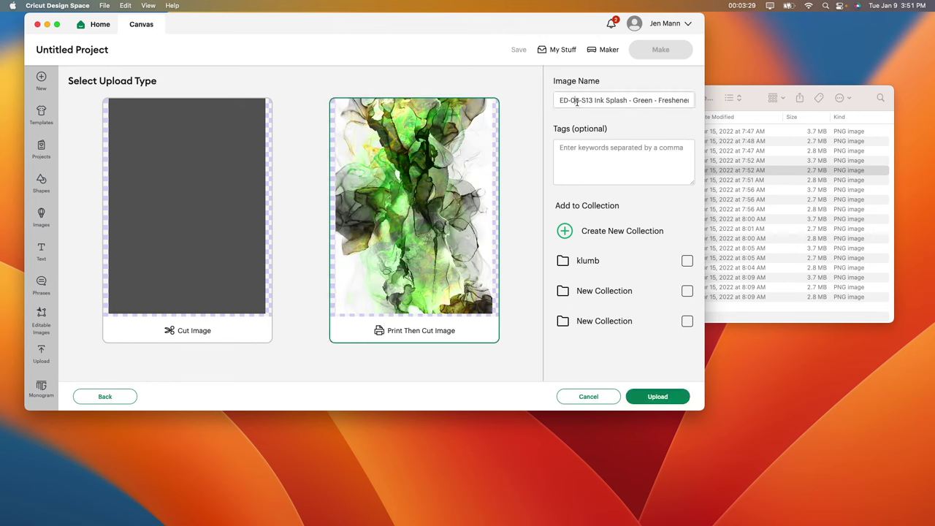
Rename the green design as Freshener and upload it.
{"action": "triple_click", "coordinate": [581, 102]}
{"action": "type", "text": "Freshener"}
{"action": "left_click", "coordinate": [667, 397]}
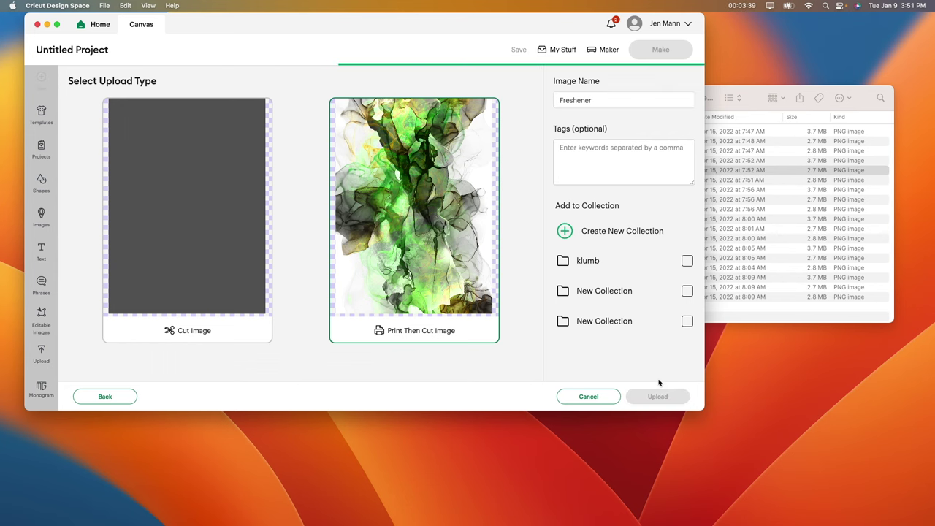
Select the teal and blue ink designs, the red chrysanthemum design, and the branch and yellow hummingbird designs among the recent uploads.
{"action": "scroll", "coordinate": [462, 351], "scroll_direction": "down", "scroll_amount": 4}
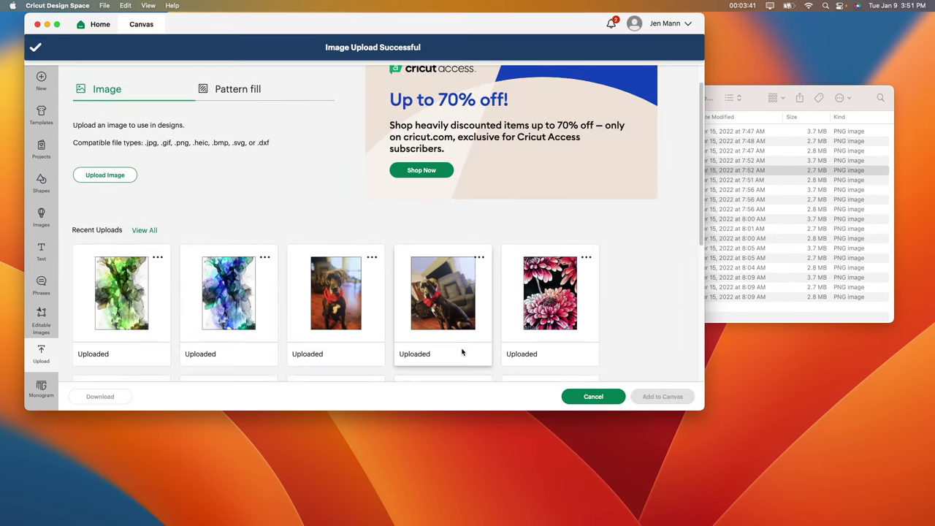
{"action": "scroll", "coordinate": [292, 314], "scroll_direction": "down", "scroll_amount": 5}
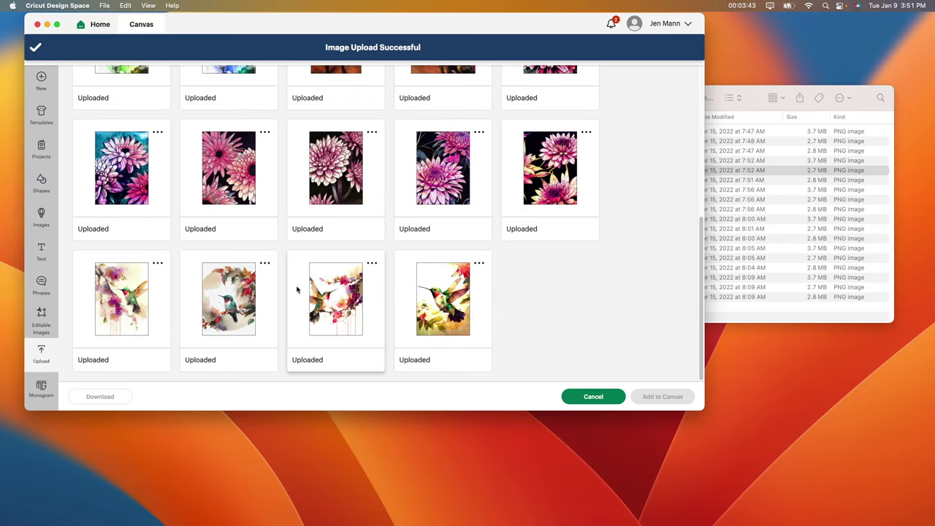
{"action": "scroll", "coordinate": [383, 276], "scroll_direction": "up", "scroll_amount": 10}
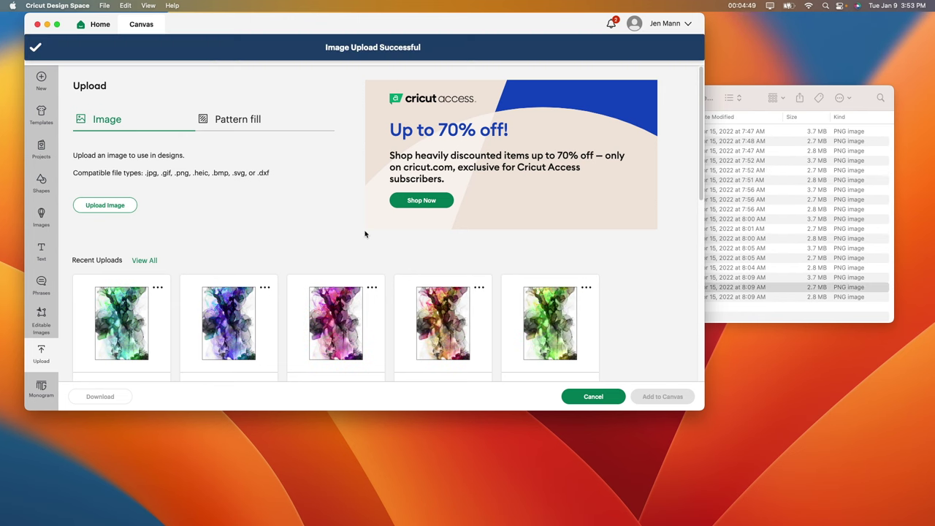
{"action": "scroll", "coordinate": [366, 232], "scroll_direction": "down", "scroll_amount": 3}
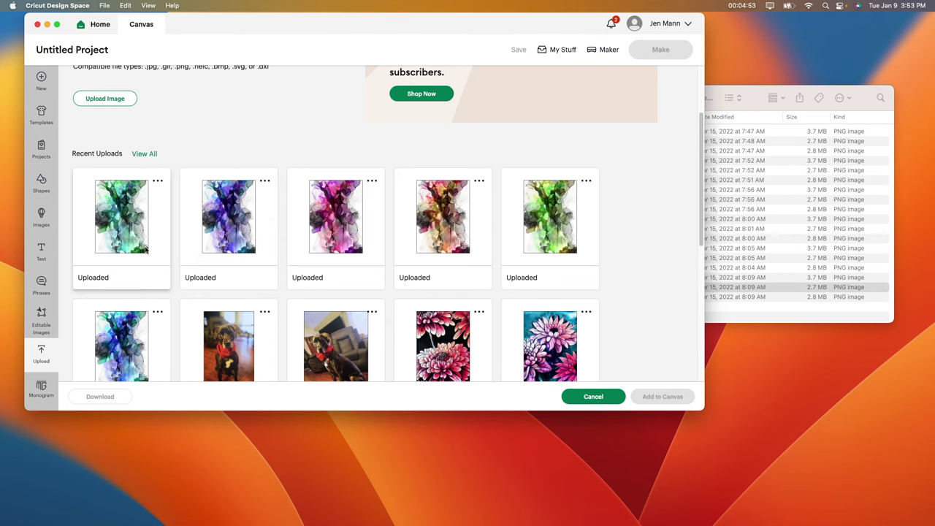
{"action": "left_click", "coordinate": [122, 248]}
{"action": "left_click", "coordinate": [167, 340]}
{"action": "scroll", "coordinate": [443, 295], "scroll_direction": "down", "scroll_amount": 3}
{"action": "left_click", "coordinate": [454, 267]}
{"action": "scroll", "coordinate": [467, 293], "scroll_direction": "down", "scroll_amount": 2}
{"action": "left_click", "coordinate": [504, 325]}
{"action": "scroll", "coordinate": [489, 333], "scroll_direction": "down", "scroll_amount": 4}
{"action": "left_click", "coordinate": [336, 328]}
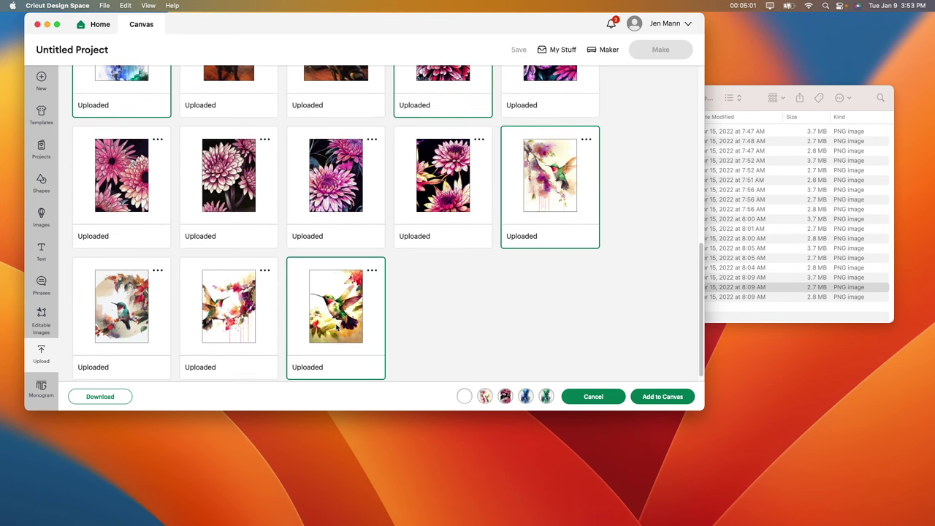
Add the pink ink design from the full list of uploaded images to the canvas and view the canvas full screen.
{"action": "scroll", "coordinate": [302, 308], "scroll_direction": "up", "scroll_amount": 10}
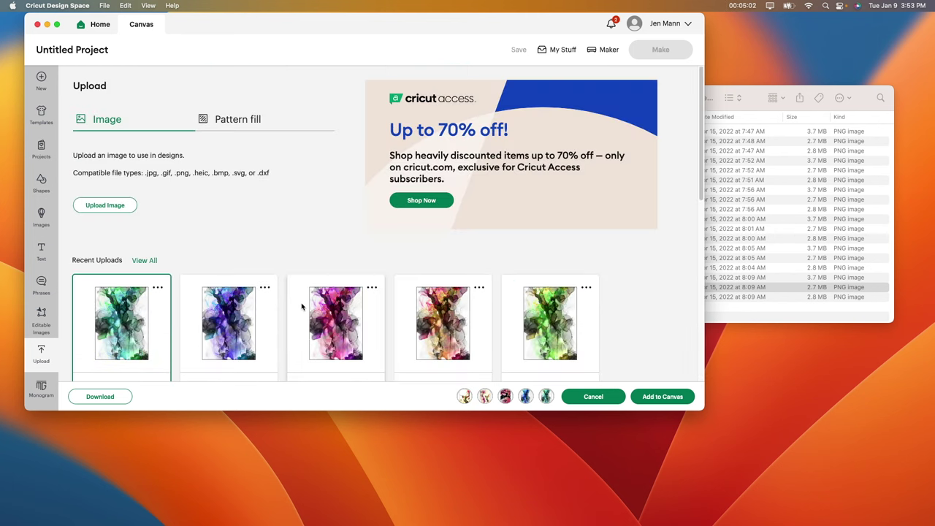
{"action": "left_click", "coordinate": [155, 260]}
{"action": "scroll", "coordinate": [442, 288], "scroll_direction": "down", "scroll_amount": 6}
{"action": "scroll", "coordinate": [480, 276], "scroll_direction": "down", "scroll_amount": 8}
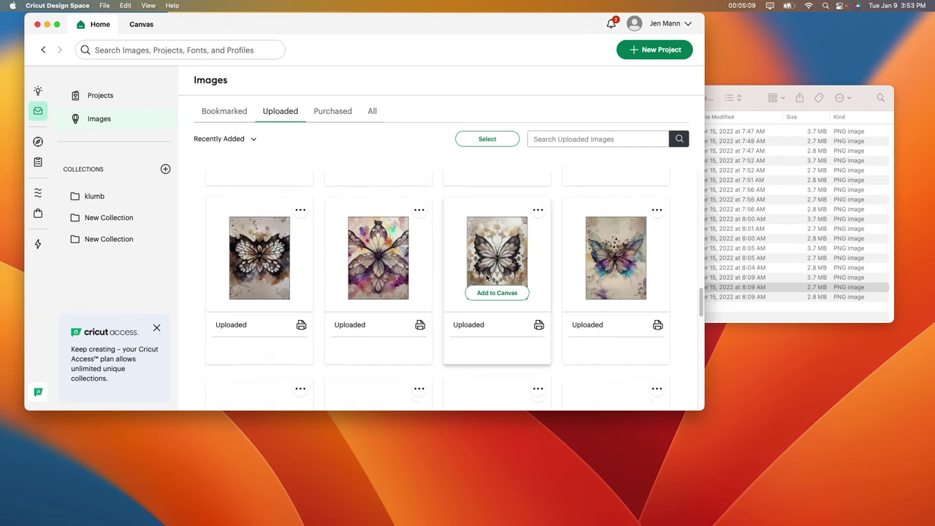
{"action": "scroll", "coordinate": [521, 279], "scroll_direction": "down", "scroll_amount": 5}
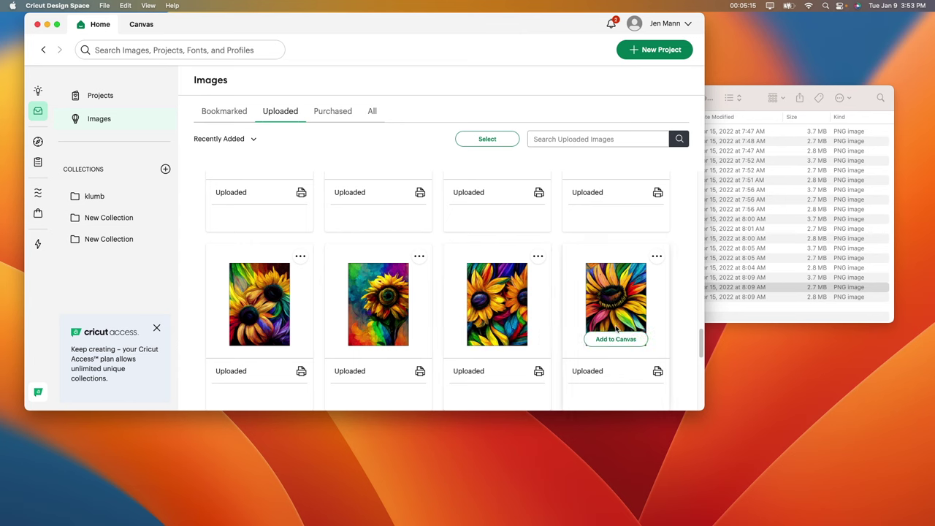
{"action": "scroll", "coordinate": [614, 313], "scroll_direction": "down", "scroll_amount": 2}
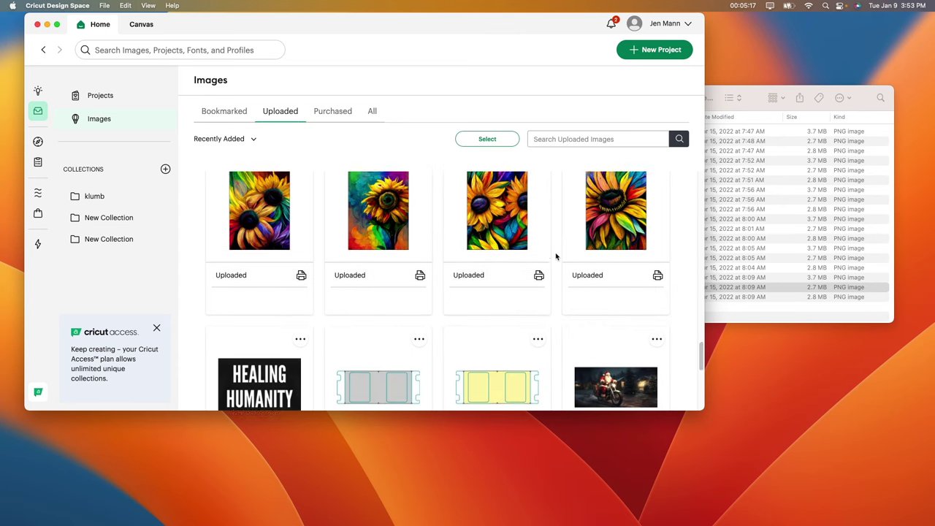
{"action": "scroll", "coordinate": [381, 277], "scroll_direction": "up", "scroll_amount": 15}
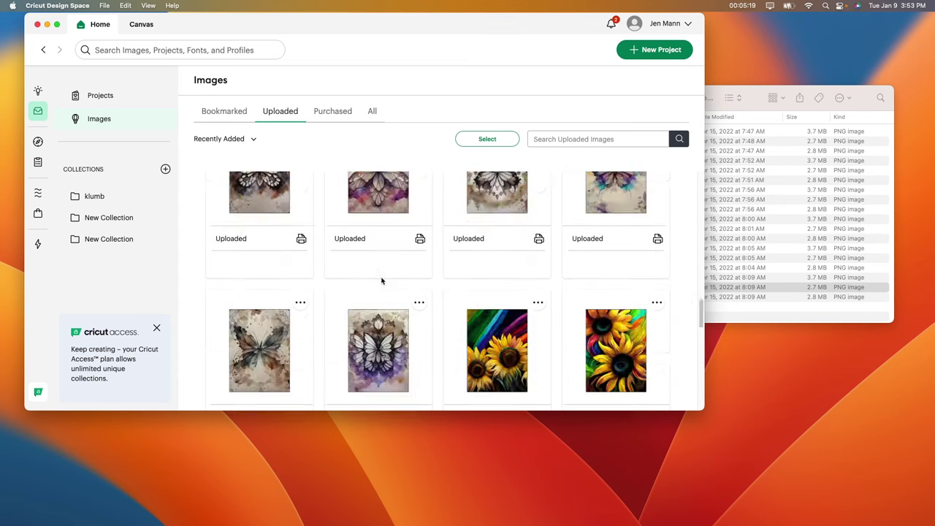
{"action": "left_click", "coordinate": [516, 272]}
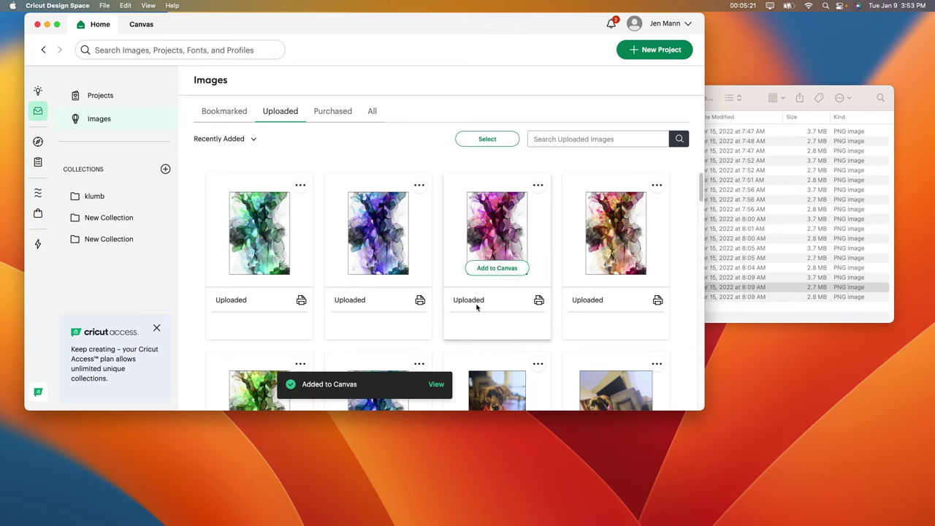
{"action": "left_click", "coordinate": [436, 384]}
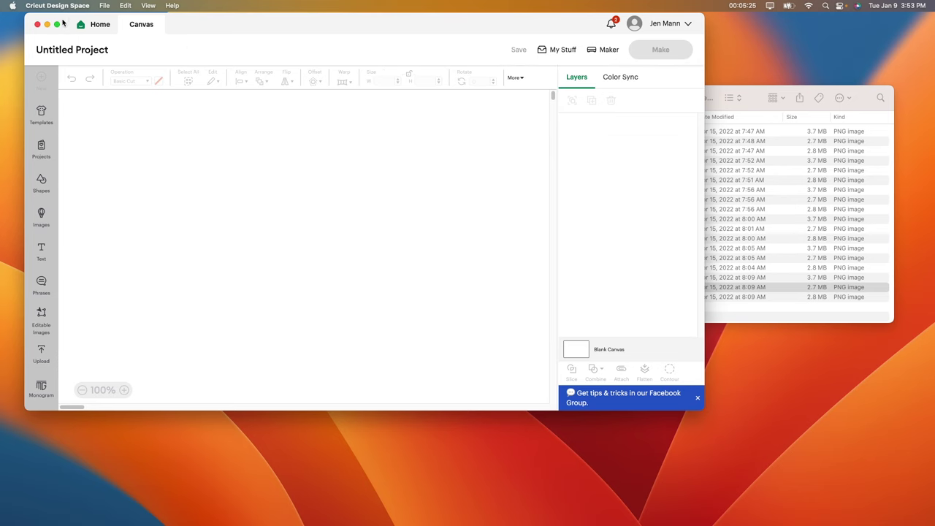
{"action": "left_click", "coordinate": [57, 24]}
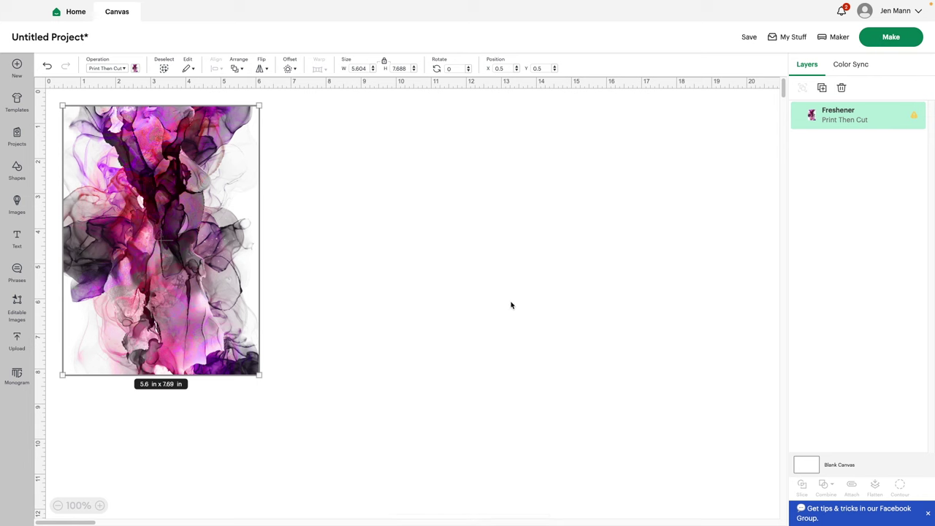
Return to the recent uploads and add the violet ink design to the selected images.
{"action": "left_click", "coordinate": [471, 313]}
{"action": "left_click", "coordinate": [200, 319]}
{"action": "left_click", "coordinate": [17, 341]}
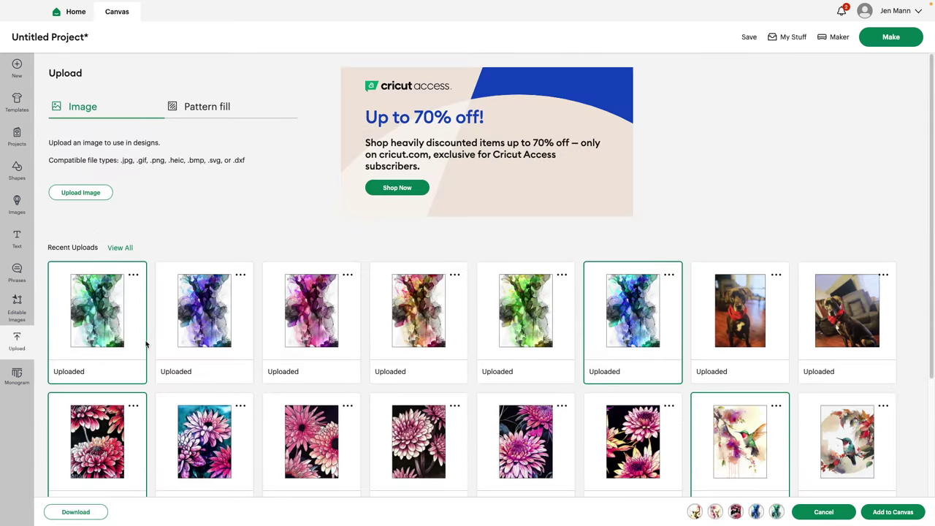
{"action": "left_click", "coordinate": [111, 330]}
{"action": "left_click", "coordinate": [112, 328]}
{"action": "left_click", "coordinate": [195, 346]}
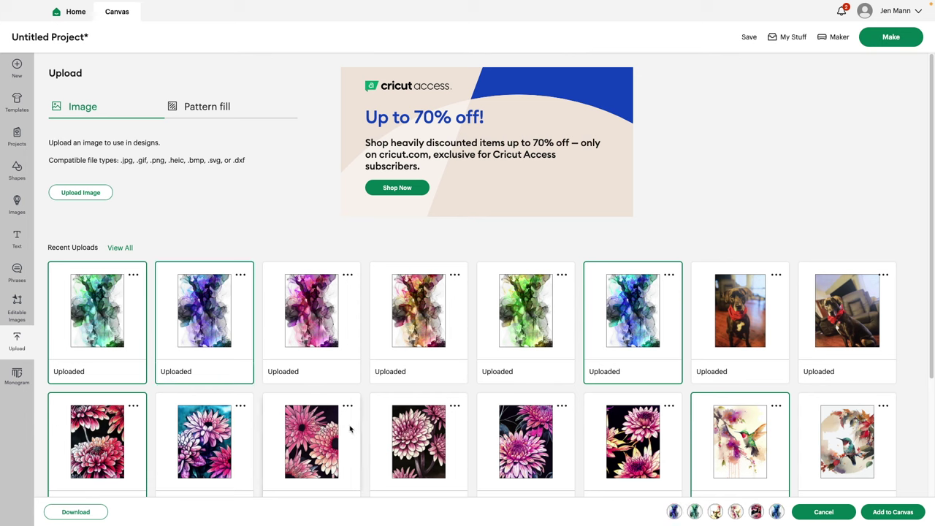
Swap the red chrysanthemum for the teal-background one, include the hummingbird wreath design, and place all selected images on the canvas.
{"action": "left_click", "coordinate": [196, 449]}
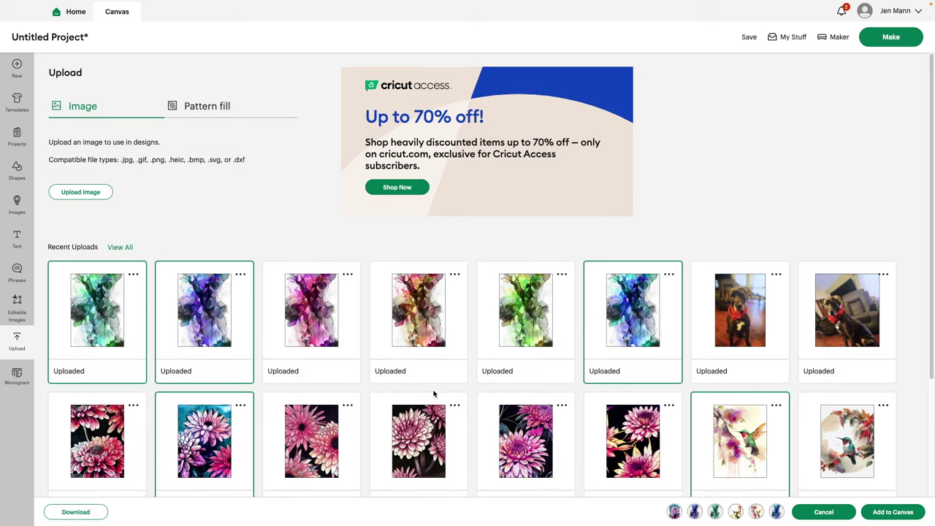
{"action": "scroll", "coordinate": [433, 394], "scroll_direction": "down", "scroll_amount": 1}
{"action": "left_click", "coordinate": [745, 423]}
{"action": "left_click", "coordinate": [764, 426]}
{"action": "left_click", "coordinate": [838, 430]}
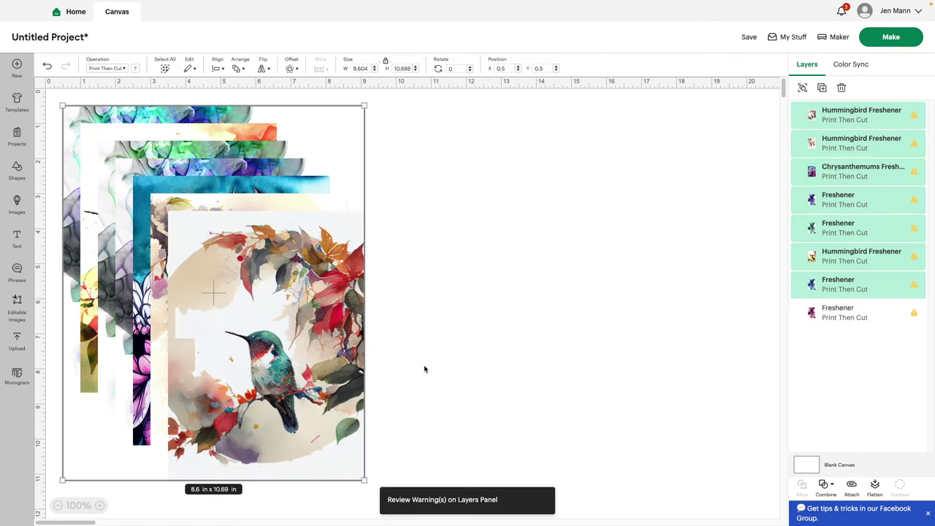
Shrink the newly added images to about 2.01 x 2.76 in each and the pink ink design to about 3.59 x 4.92 in.
{"action": "left_click_drag", "start_coordinate": [363, 479], "coordinate": [172, 243]}
{"action": "left_click", "coordinate": [255, 365]}
{"action": "left_click_drag", "start_coordinate": [259, 374], "coordinate": [188, 277]}
Spread the stacked chrysanthemum, hummingbird and ink images apart across the canvas so each one stands alone.
{"action": "left_click", "coordinate": [124, 191]}
{"action": "left_click_drag", "start_coordinate": [124, 192], "coordinate": [376, 186]}
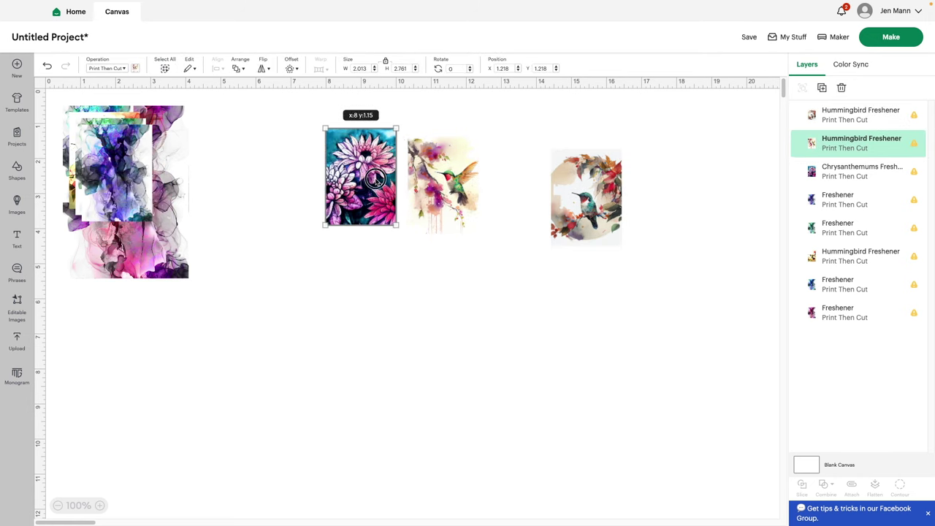
{"action": "left_click_drag", "start_coordinate": [138, 177], "coordinate": [372, 375]}
{"action": "left_click_drag", "start_coordinate": [117, 199], "coordinate": [321, 342]}
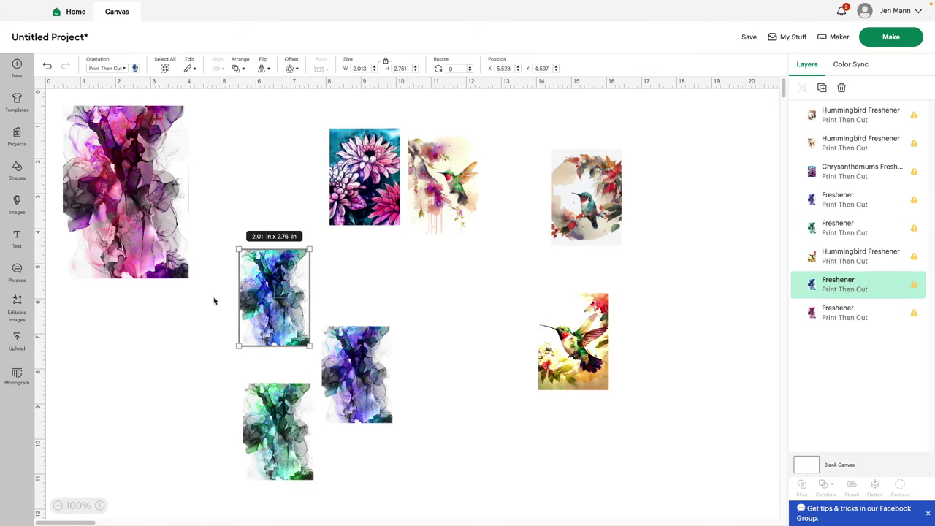
Delete the hummingbird wreath image and move the hummingbird-on-branch image into the empty space above the yellow hummingbird.
{"action": "left_click", "coordinate": [572, 214]}
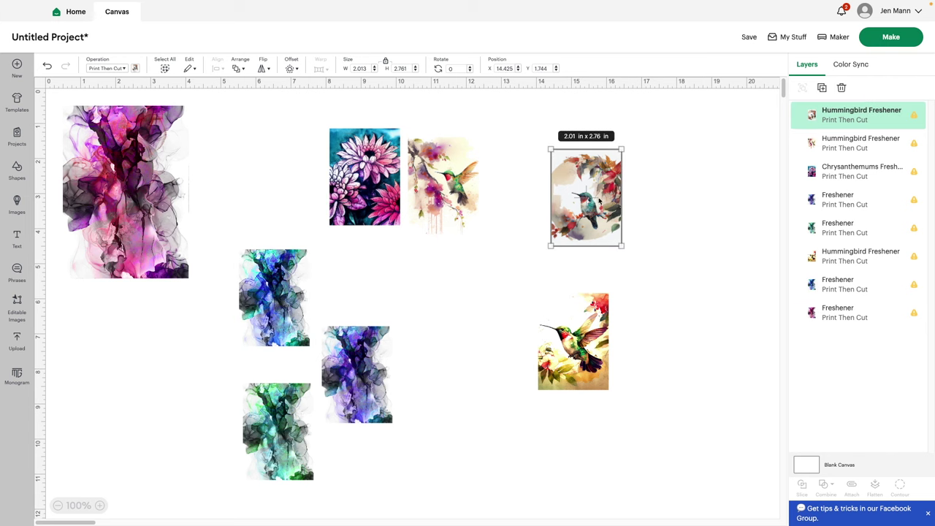
{"action": "key", "text": "Delete"}
{"action": "left_click_drag", "start_coordinate": [471, 188], "coordinate": [566, 189]}
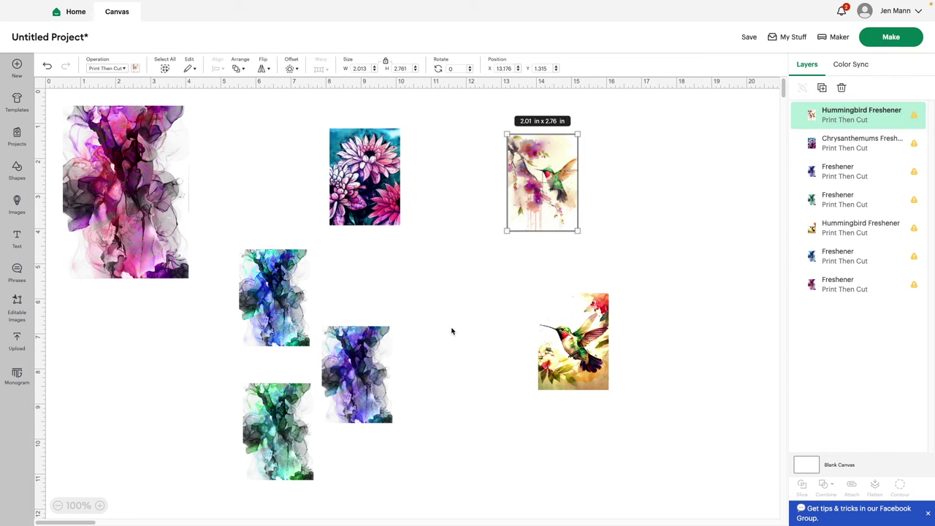
Unlock the pink ink design's proportions and set its size to 3.2 in wide by 4.2 in high.
{"action": "left_click", "coordinate": [152, 243]}
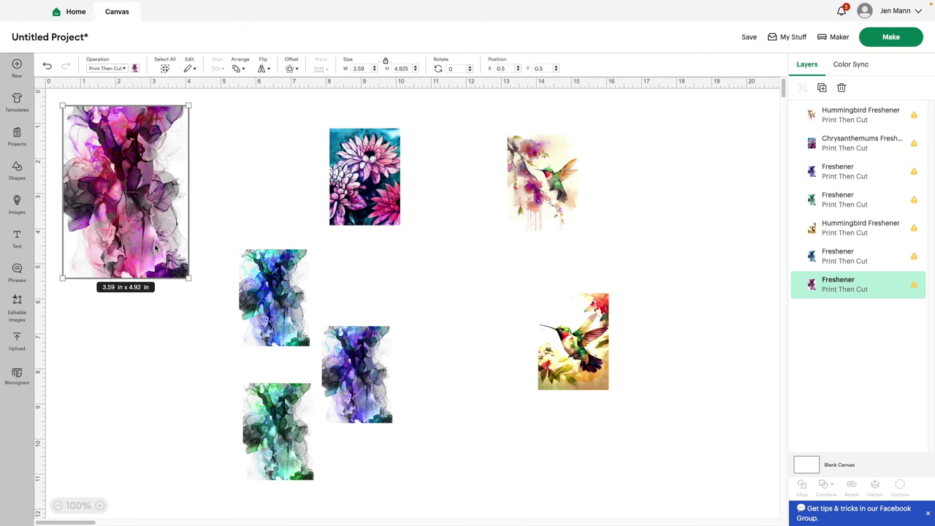
{"action": "left_click", "coordinate": [386, 61]}
{"action": "left_click", "coordinate": [371, 68]}
{"action": "type", "text": "3.2"}
{"action": "key", "text": "Tab"}
{"action": "type", "text": "4"}
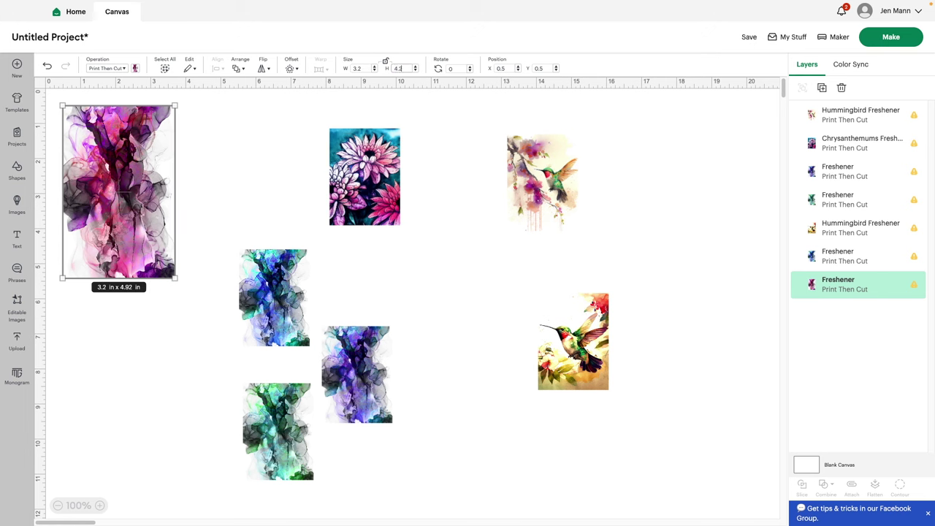
{"action": "type", "text": ".2"}
{"action": "key", "text": "Return"}
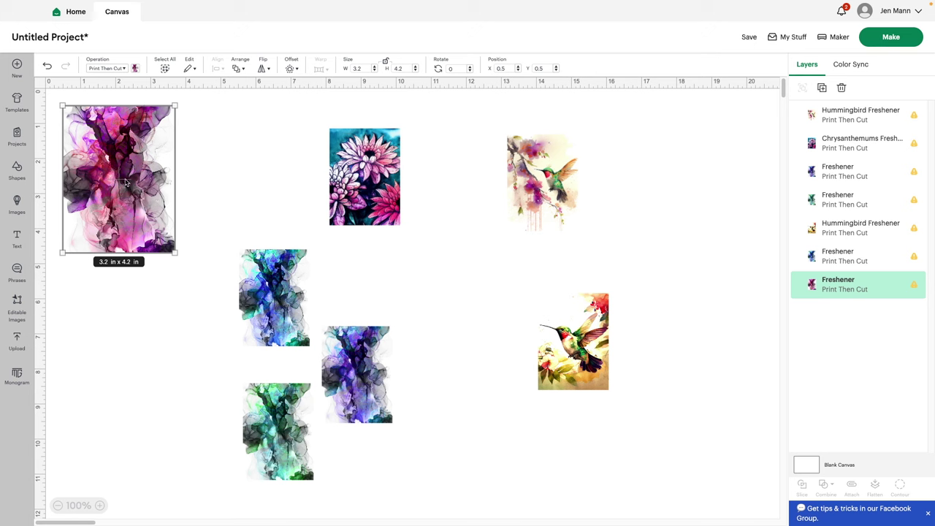
Resize the chrysanthemum image to 3.2 x 4.2 in with unlocked proportions and place it beside the pink ink design.
{"action": "left_click", "coordinate": [376, 206]}
{"action": "left_click", "coordinate": [386, 62]}
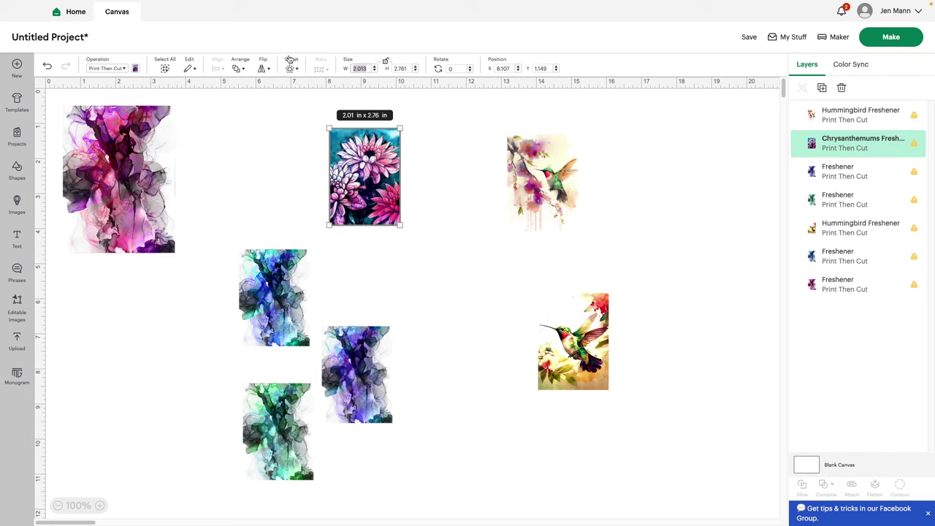
{"action": "type", "text": "3.2"}
{"action": "key", "text": "Tab"}
{"action": "type", "text": "4"}
{"action": "key", "text": "Return"}
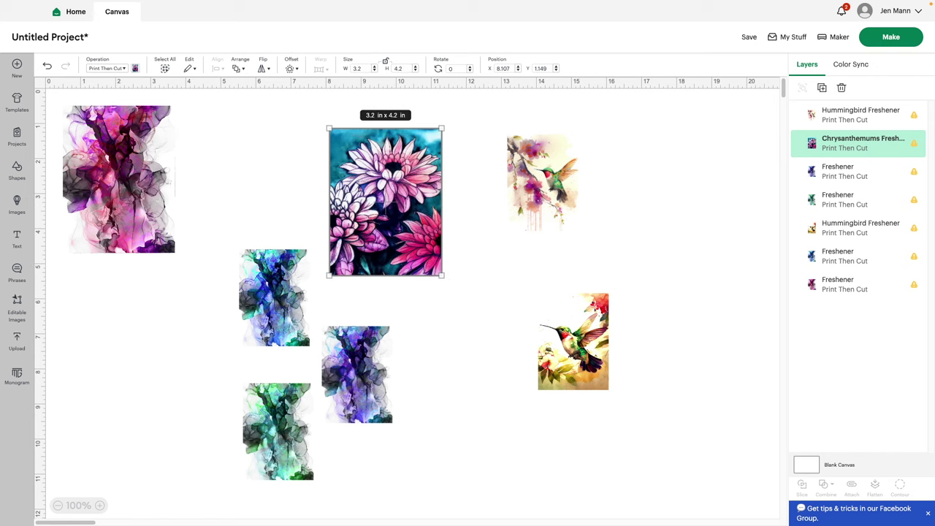
{"action": "left_click_drag", "start_coordinate": [354, 177], "coordinate": [231, 154]}
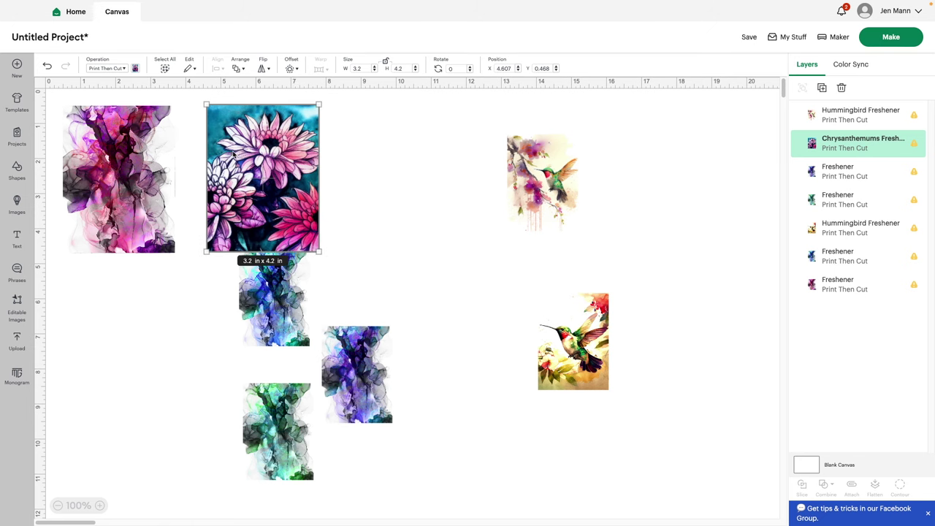
Move the hummingbird-on-branch image next to the chrysanthemums and set its size to 3.2 x 4.2 in.
{"action": "left_click_drag", "start_coordinate": [533, 184], "coordinate": [380, 173]}
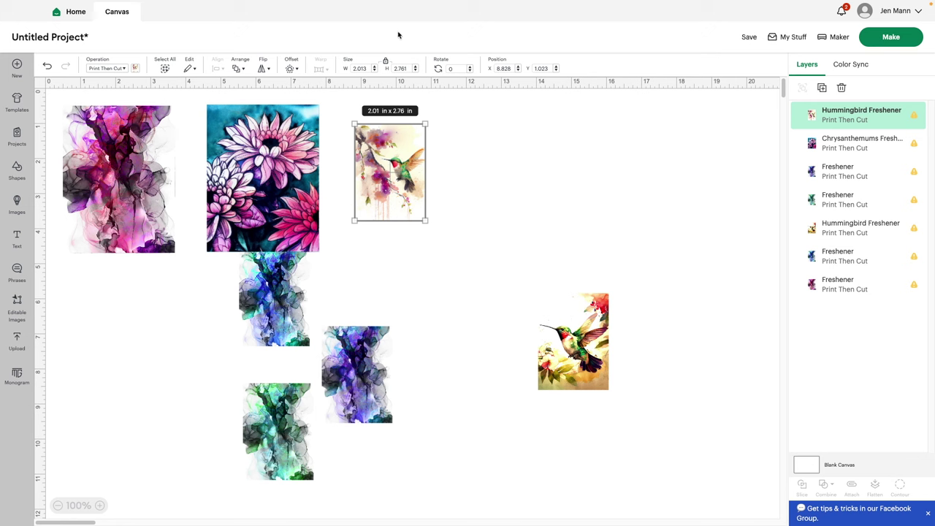
{"action": "left_click", "coordinate": [367, 68]}
{"action": "type", "text": "3.2"}
{"action": "key", "text": "Tab"}
{"action": "type", "text": "4.2"}
{"action": "key", "text": "Return"}
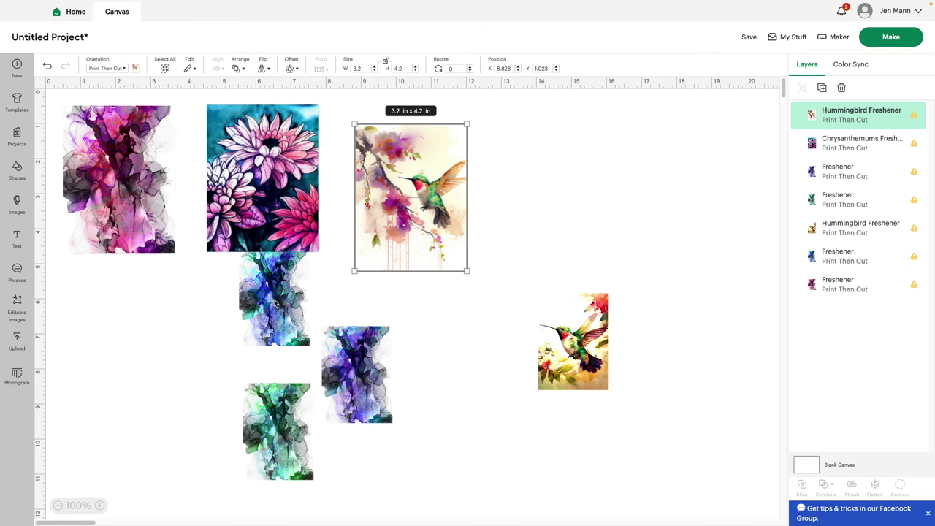
Resize the remaining ink designs and the yellow hummingbird to 3.2 x 4.2 in each, and move the yellow hummingbird into the upper row.
{"action": "left_click", "coordinate": [275, 303]}
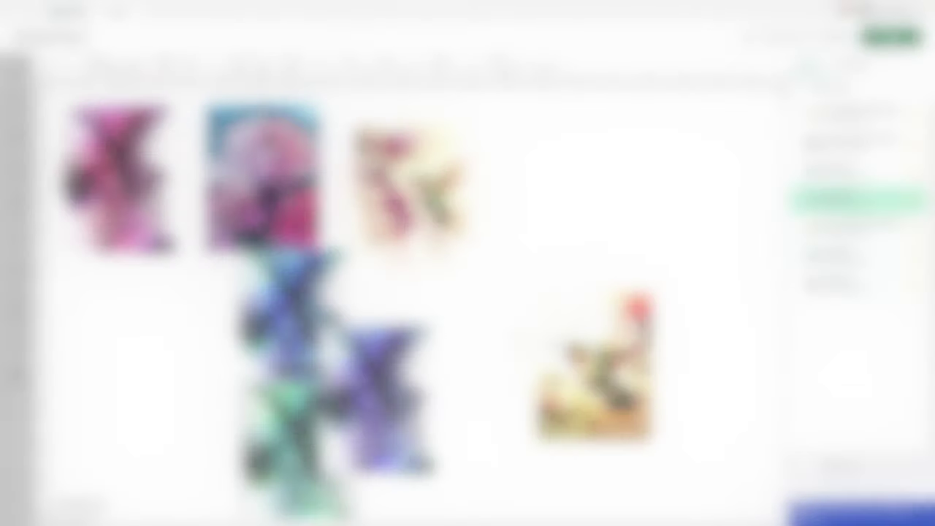
{"action": "mouse_move", "coordinate": [596, 301]}
{"action": "left_mouse_down"}
{"action": "mouse_move", "coordinate": [596, 209]}
{"action": "mouse_move", "coordinate": [612, 116]}
{"action": "left_mouse_up"}
{"action": "left_click", "coordinate": [144, 194]}
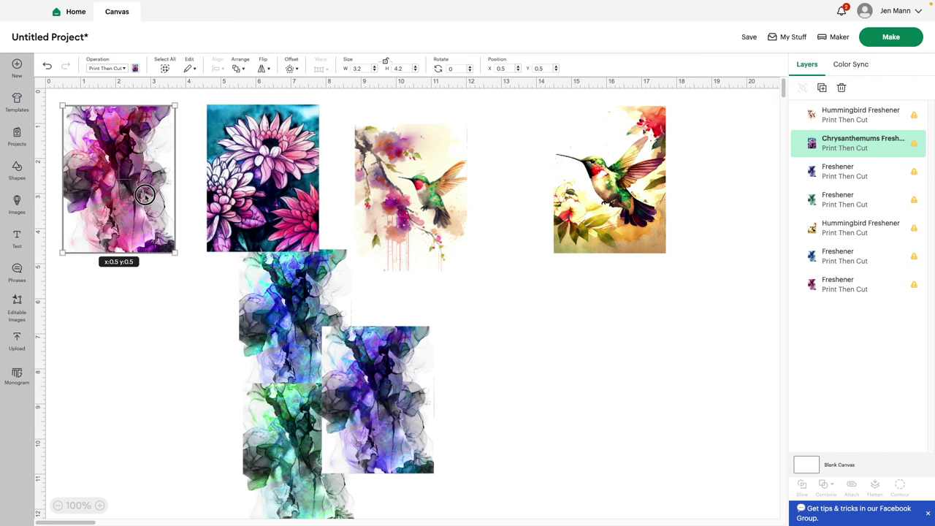
{"action": "left_click", "coordinate": [263, 344]}
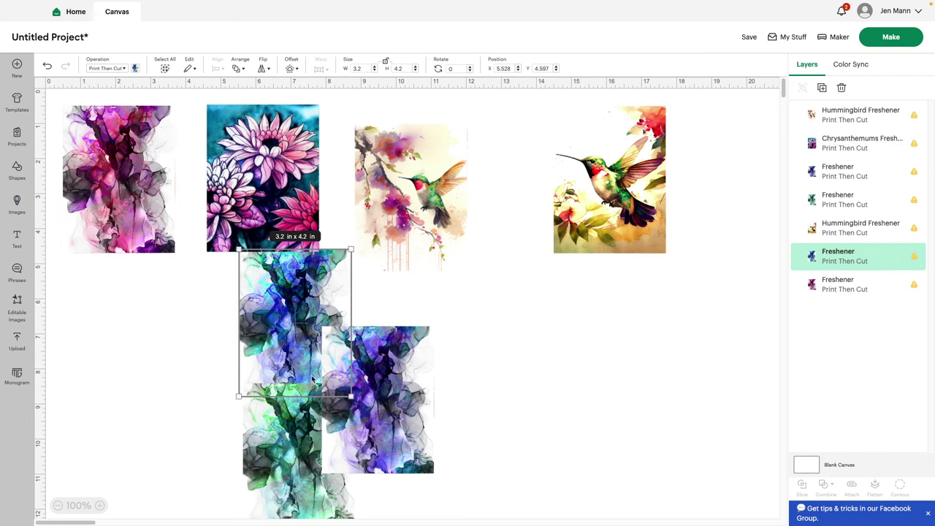
{"action": "left_click", "coordinate": [300, 467]}
{"action": "left_click", "coordinate": [412, 383]}
Arrange the green, blue and violet ink designs in a row below the other images and select the hummingbird-on-branch layer.
{"action": "left_click_drag", "start_coordinate": [413, 383], "coordinate": [661, 365]}
{"action": "left_click_drag", "start_coordinate": [335, 318], "coordinate": [520, 382]}
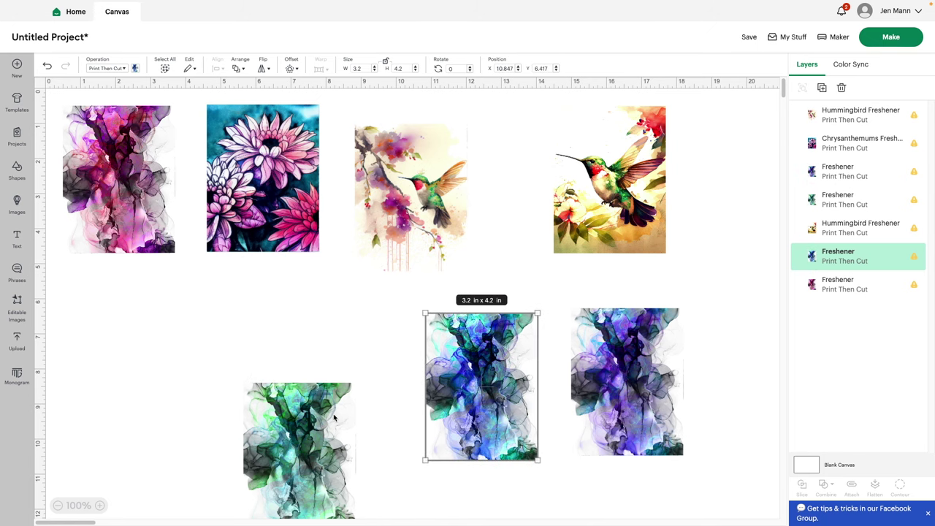
{"action": "left_click_drag", "start_coordinate": [334, 418], "coordinate": [285, 323]}
{"action": "left_click_drag", "start_coordinate": [485, 341], "coordinate": [415, 315]}
{"action": "mouse_move", "coordinate": [606, 373]}
{"action": "left_mouse_down"}
{"action": "mouse_move", "coordinate": [598, 367]}
{"action": "mouse_move", "coordinate": [605, 371]}
{"action": "left_mouse_up"}
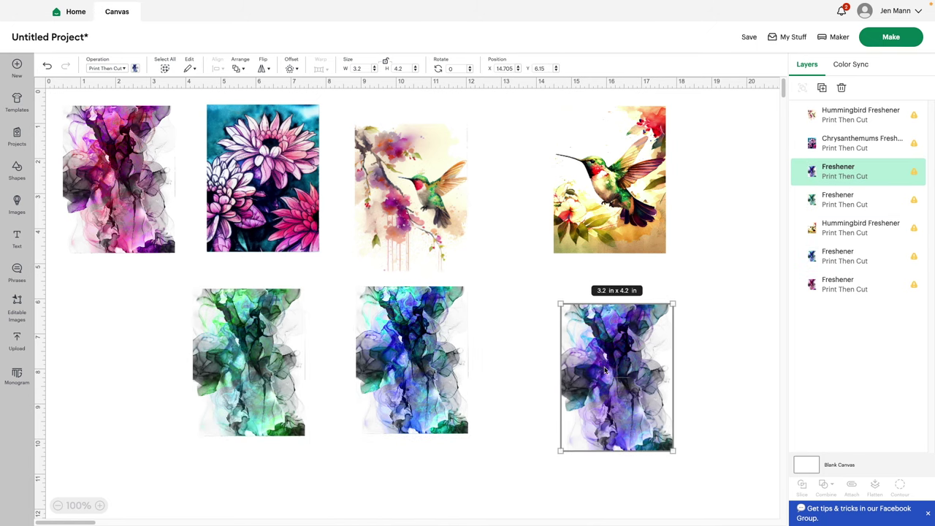
{"action": "left_click", "coordinate": [914, 118]}
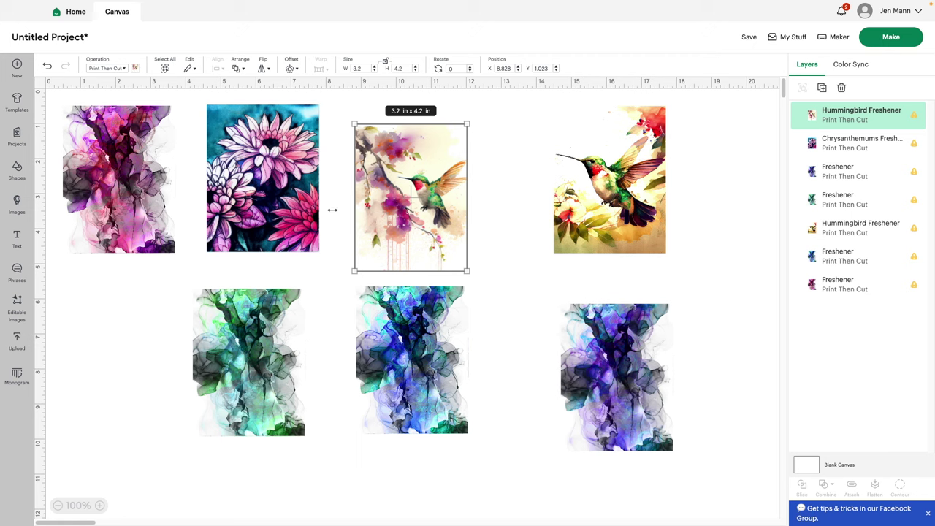
Add the uploaded dog photo to the canvas and delete it again.
{"action": "left_click", "coordinate": [12, 346]}
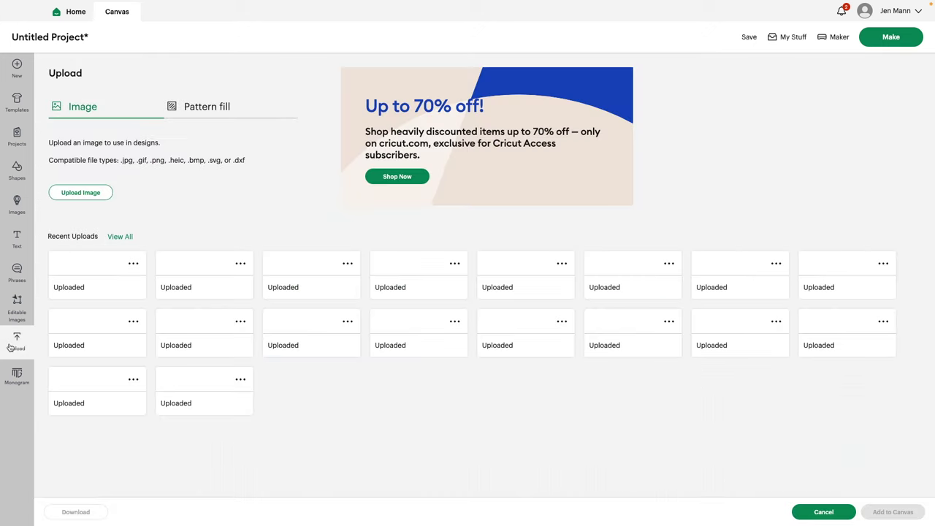
{"action": "scroll", "coordinate": [582, 295], "scroll_direction": "down", "scroll_amount": 1}
{"action": "left_click", "coordinate": [745, 261]}
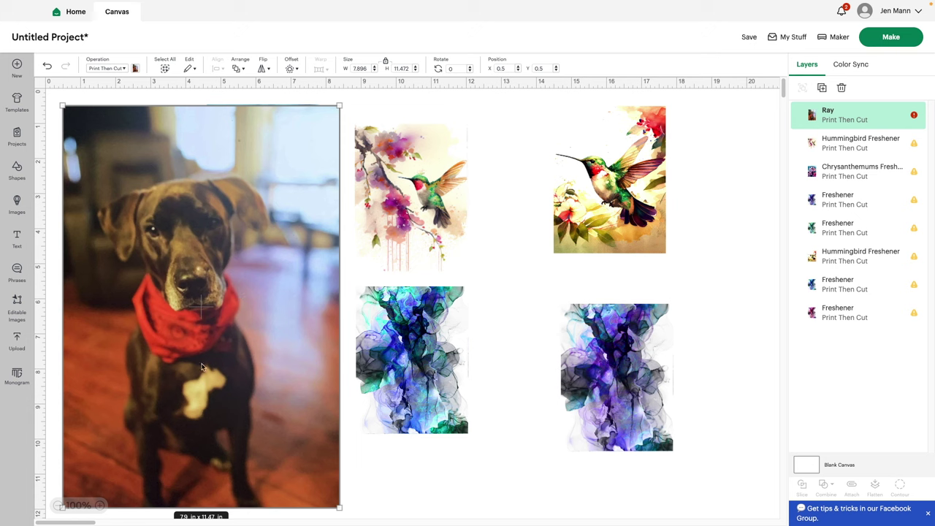
{"action": "key", "text": "Delete"}
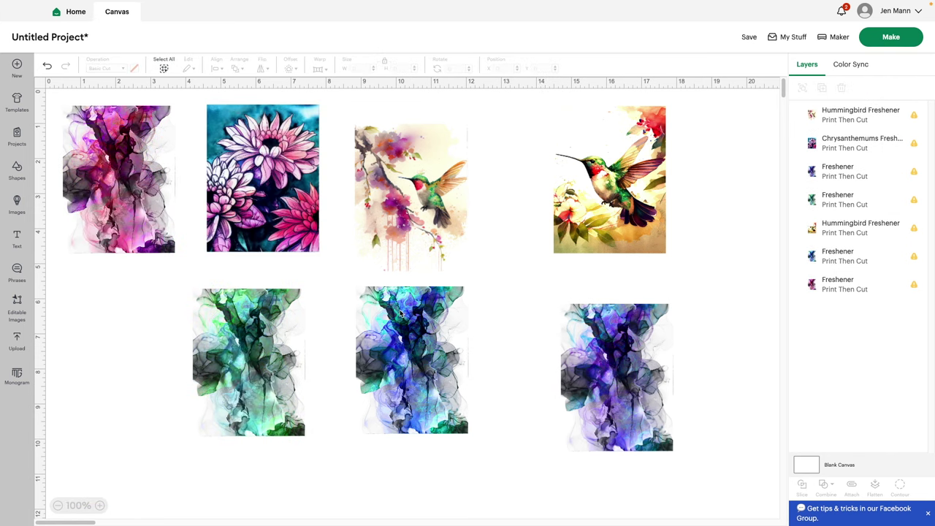
Prepare the project for making, set the material size to 8.5 in x 11 in (Letter), and check both mat layouts.
{"action": "left_click", "coordinate": [880, 38]}
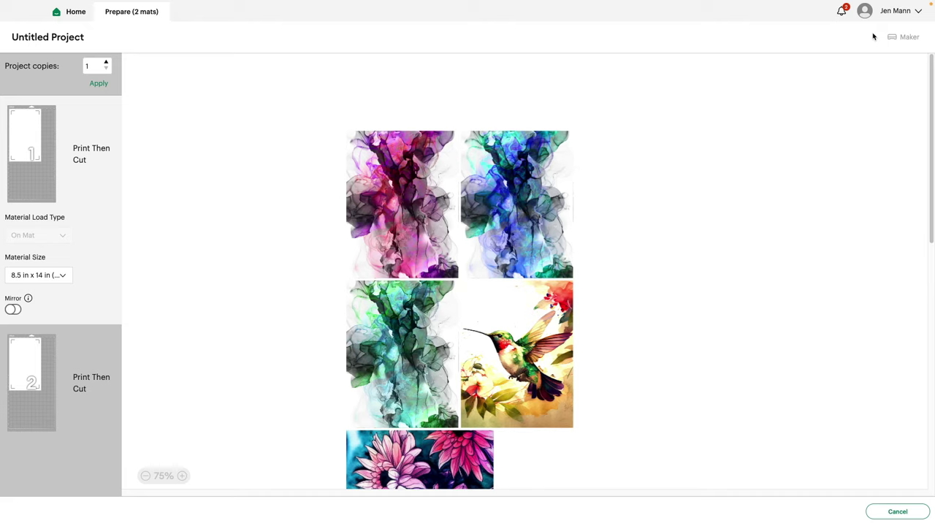
{"action": "left_click", "coordinate": [53, 279]}
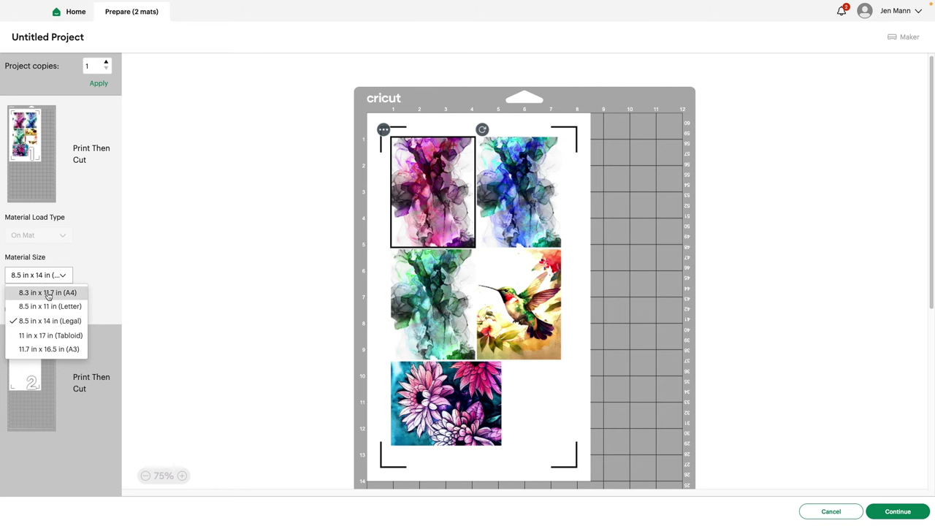
{"action": "left_click", "coordinate": [51, 307]}
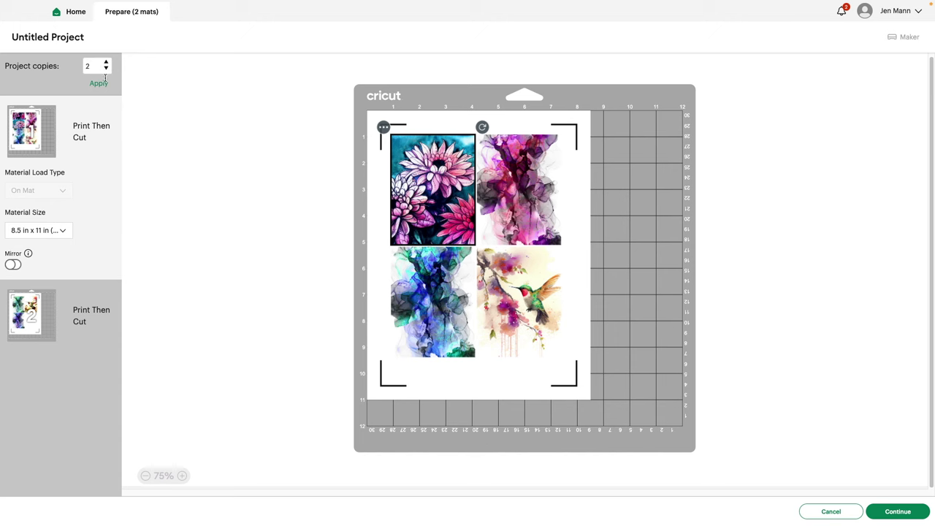
{"action": "left_click", "coordinate": [37, 312]}
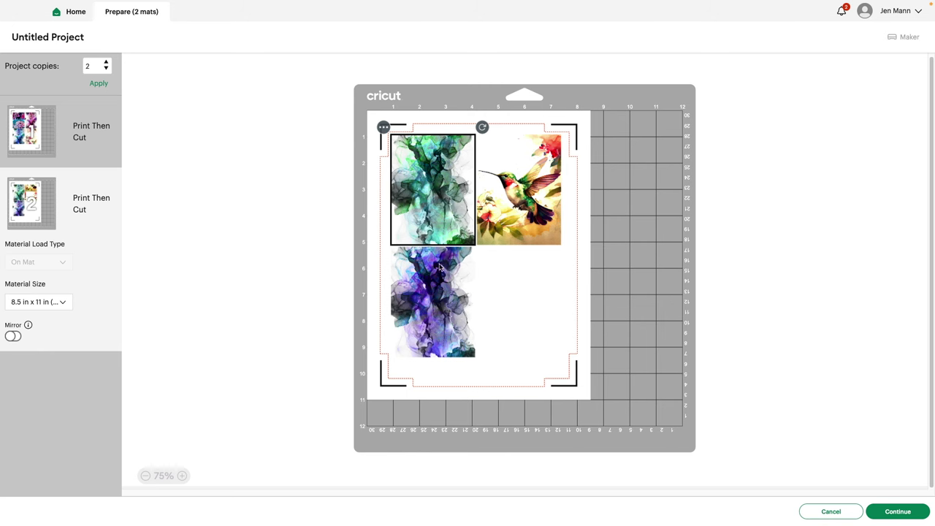
{"action": "left_click", "coordinate": [40, 140]}
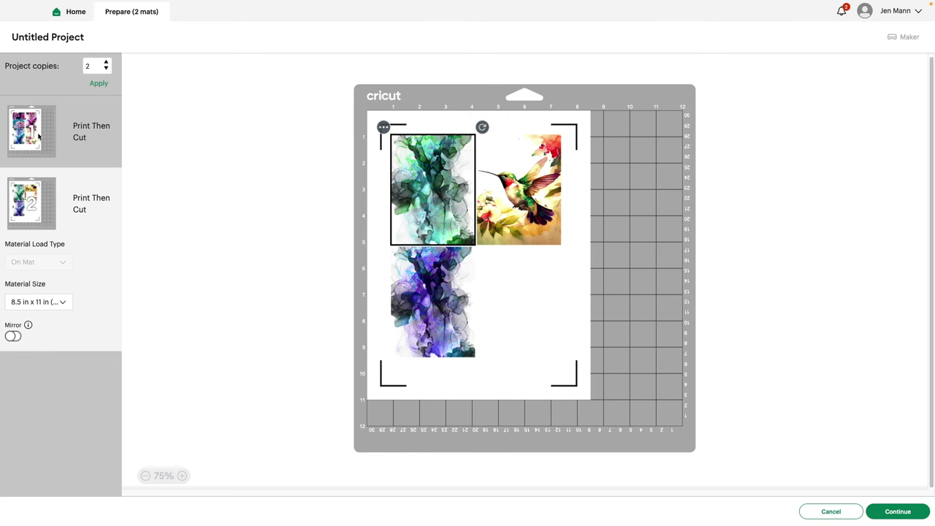